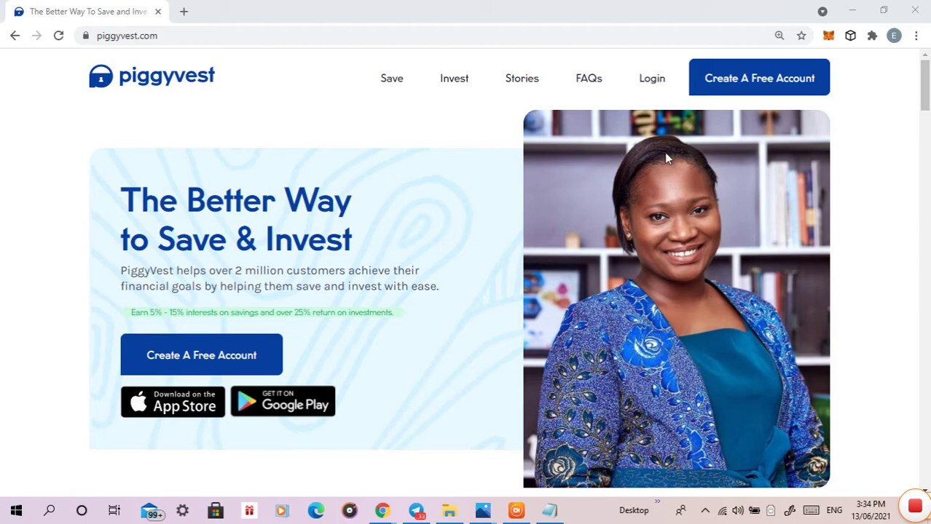
Step: Log in to the PiggyVest account to reach the dashboard
{"action": "left_click", "coordinate": [648, 83]}
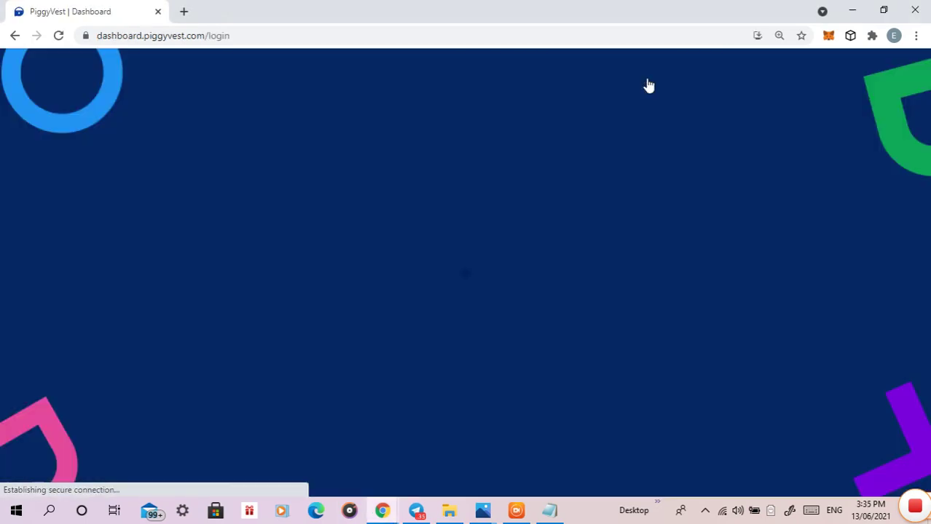
{"action": "left_click", "coordinate": [471, 348]}
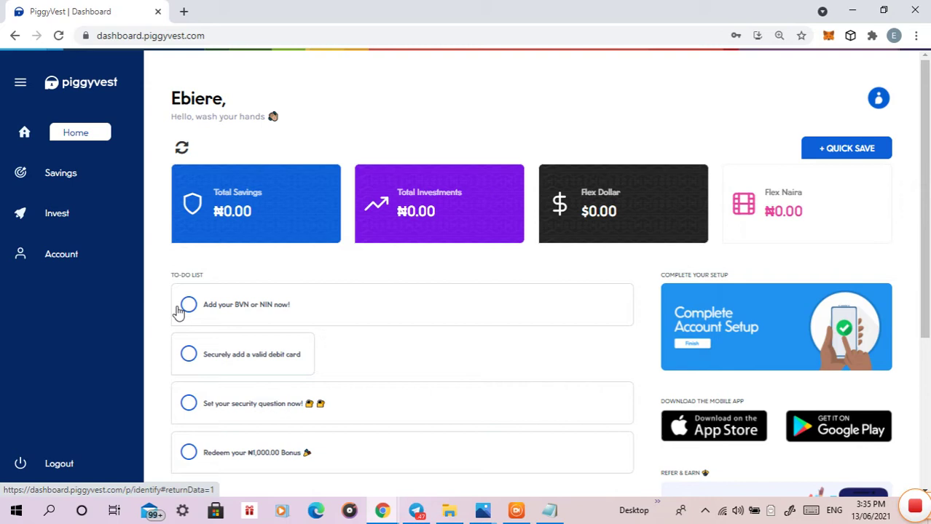
Step: Look at the BVN identity verification form from the to-do list and close it without submitting
{"action": "scroll", "coordinate": [214, 269], "scroll_direction": "down", "scroll_amount": 1}
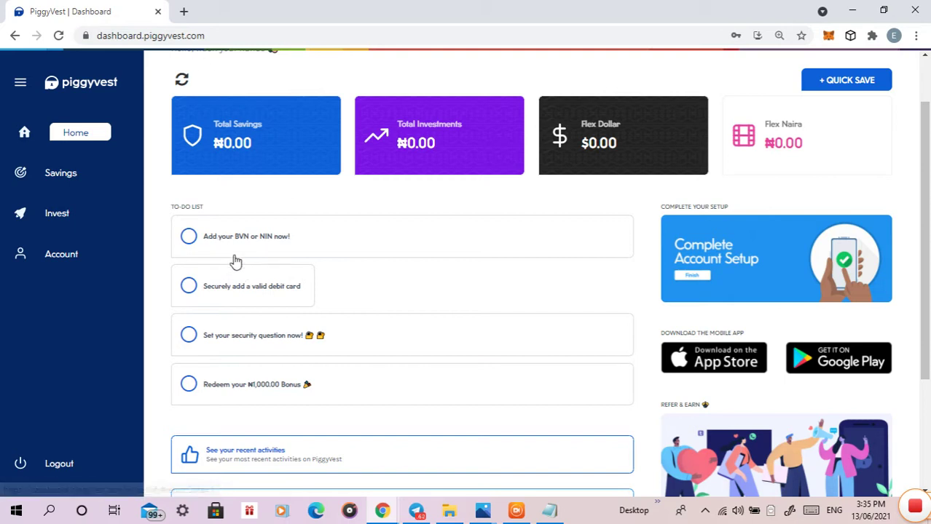
{"action": "left_click", "coordinate": [236, 239]}
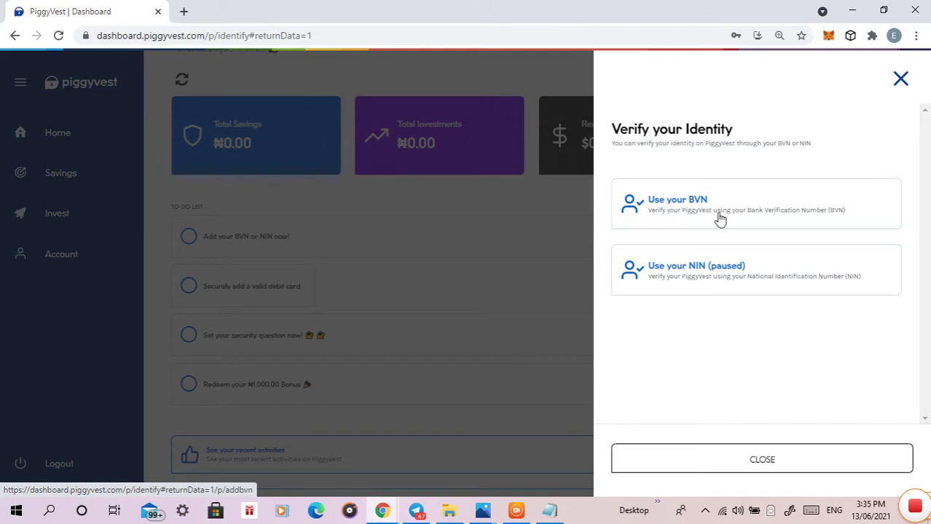
{"action": "left_click", "coordinate": [718, 211]}
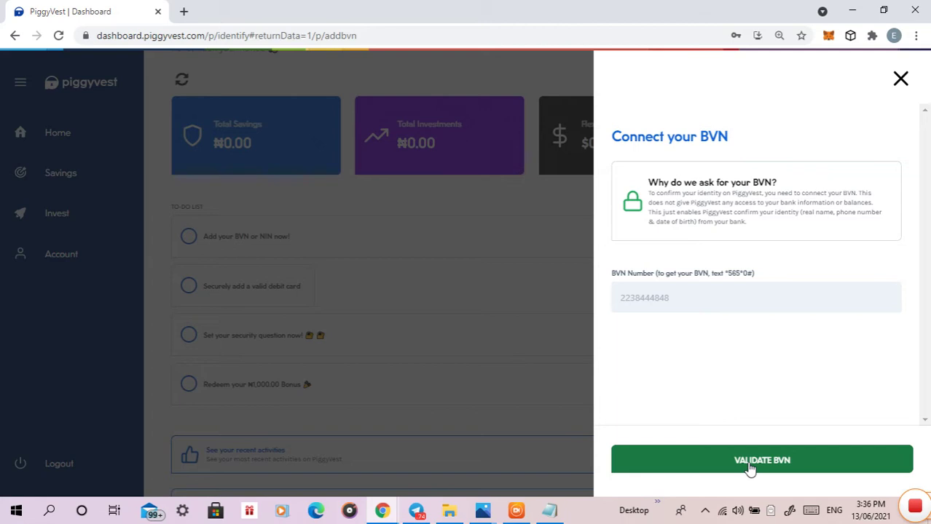
{"action": "left_click", "coordinate": [901, 80]}
{"action": "left_click", "coordinate": [900, 80]}
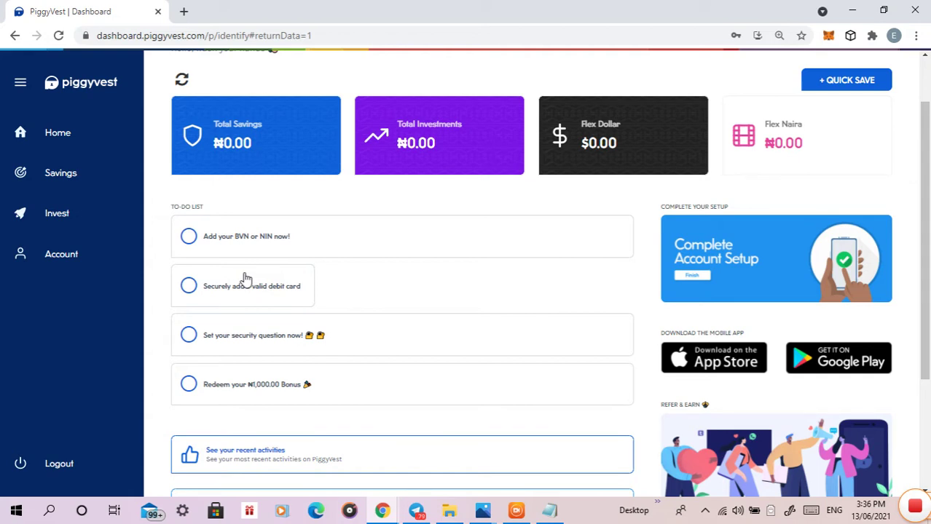
Step: Look over the Flex Naira and Piggybank savings pages, returning to the home dashboard in between
{"action": "left_click", "coordinate": [790, 140]}
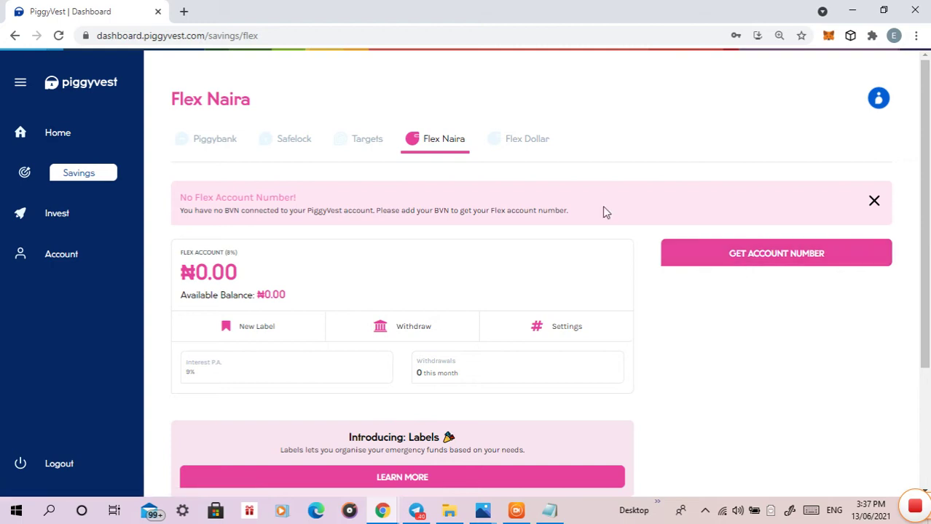
{"action": "left_click", "coordinate": [51, 135]}
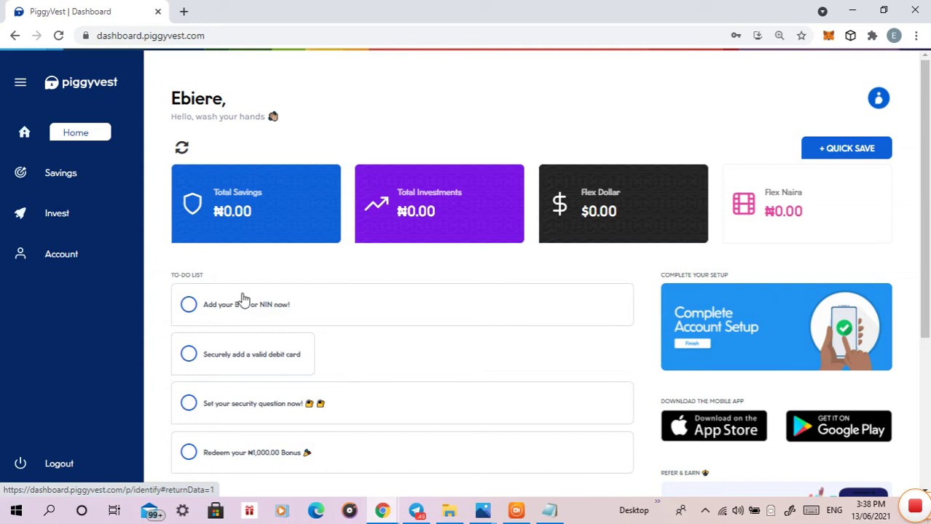
{"action": "left_click", "coordinate": [775, 216]}
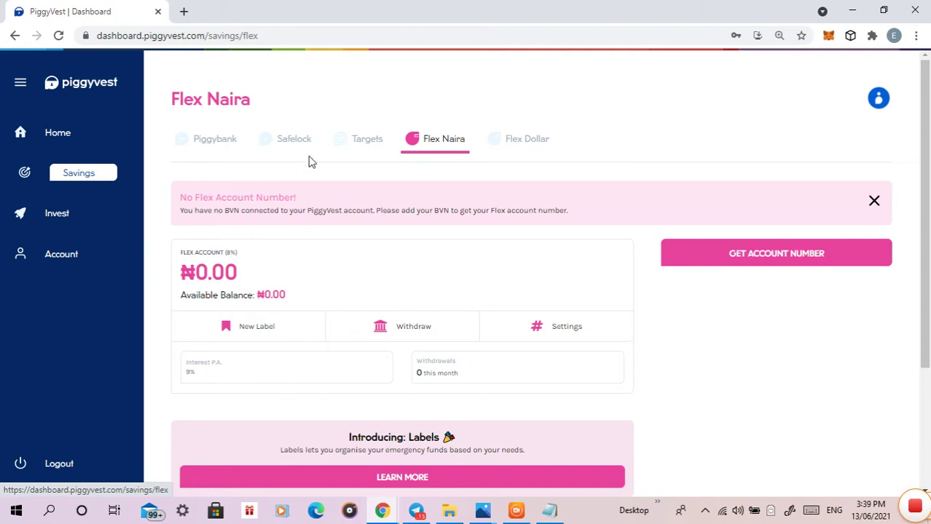
{"action": "left_click", "coordinate": [215, 143]}
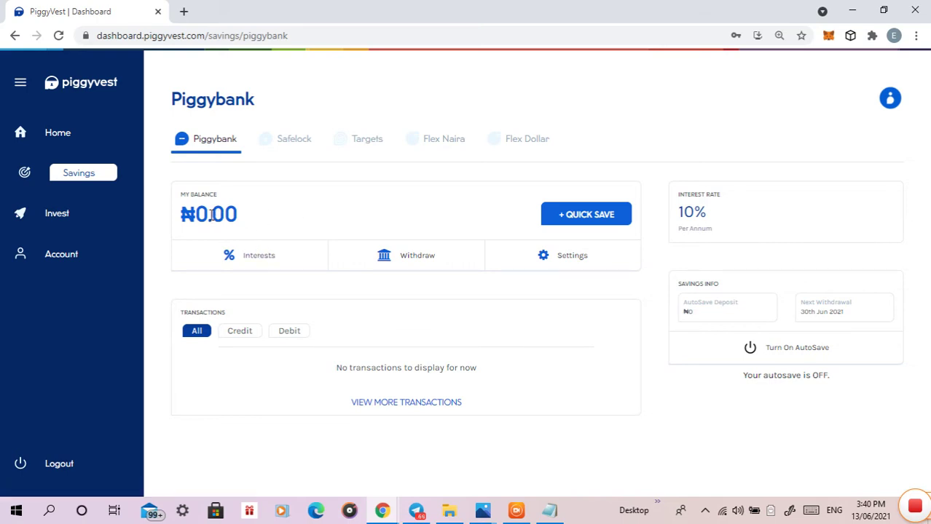
{"action": "left_click", "coordinate": [439, 144]}
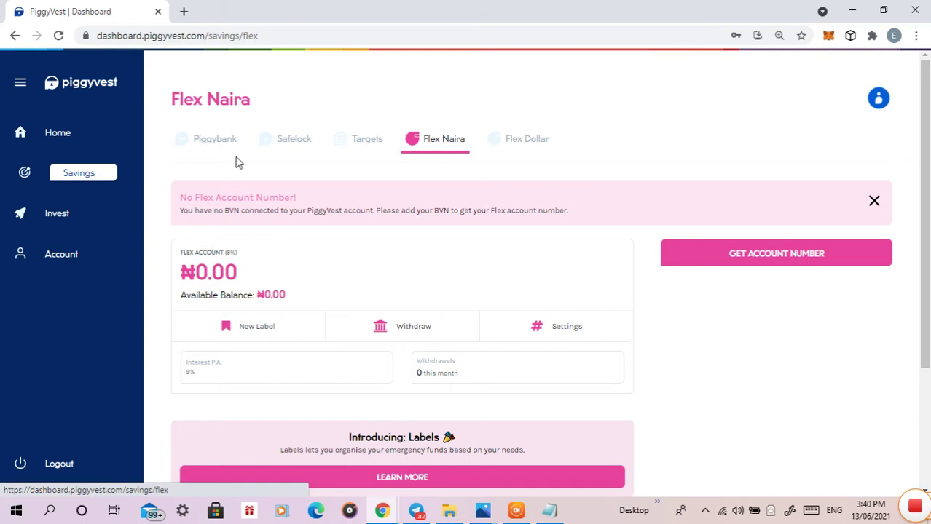
Step: Review the full list of Flex Dollar options and read the introduction explaining what Flex Dollar is
{"action": "left_click", "coordinate": [525, 139]}
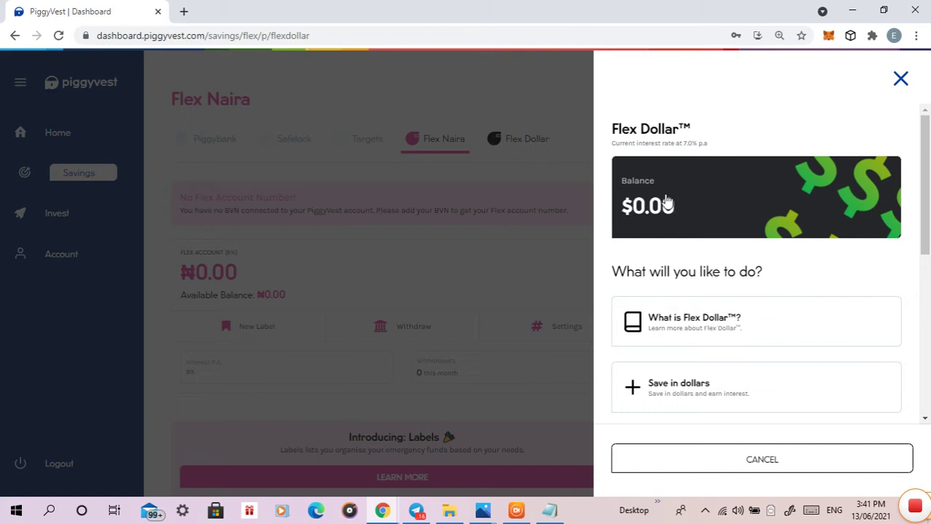
{"action": "scroll", "coordinate": [681, 277], "scroll_direction": "down", "scroll_amount": 1}
{"action": "scroll", "coordinate": [728, 262], "scroll_direction": "down", "scroll_amount": 3}
{"action": "scroll", "coordinate": [702, 275], "scroll_direction": "down", "scroll_amount": 2}
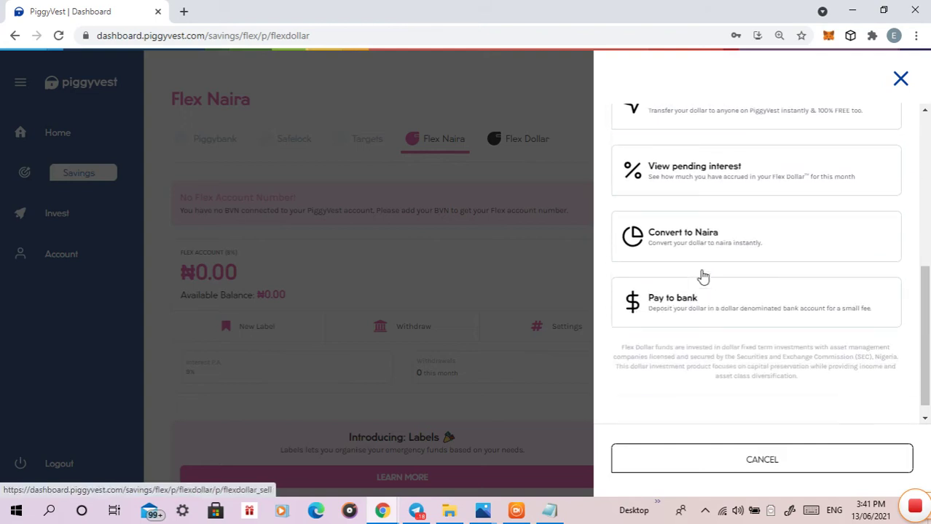
{"action": "scroll", "coordinate": [707, 247], "scroll_direction": "up", "scroll_amount": 1}
{"action": "scroll", "coordinate": [691, 277], "scroll_direction": "down", "scroll_amount": 1}
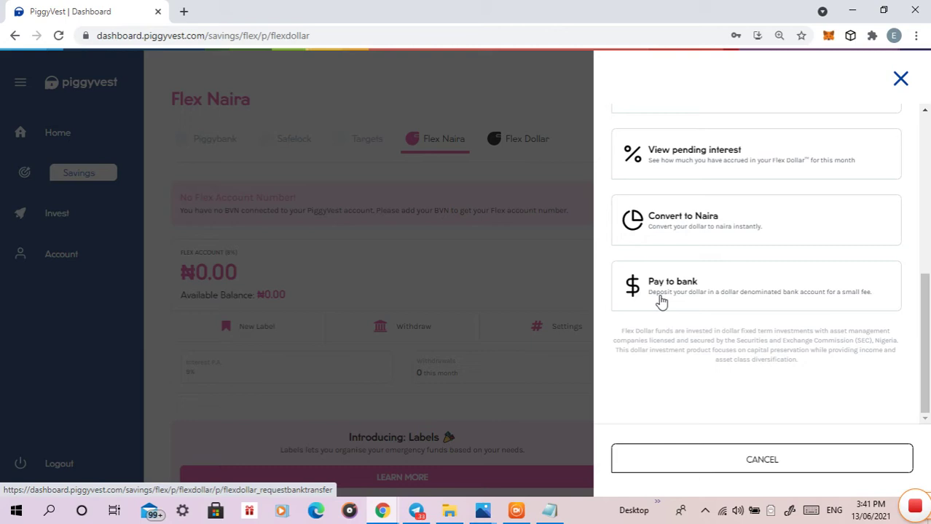
{"action": "scroll", "coordinate": [685, 293], "scroll_direction": "up", "scroll_amount": 2}
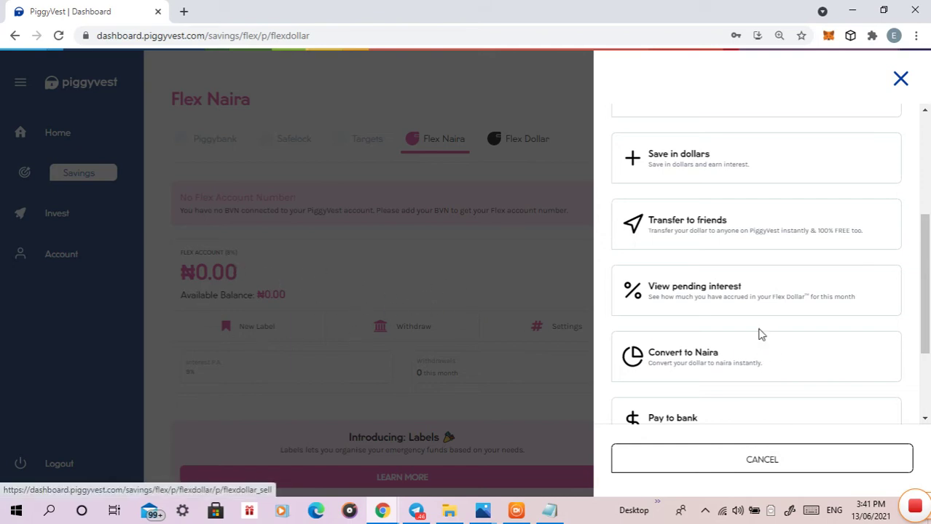
{"action": "scroll", "coordinate": [758, 332], "scroll_direction": "up", "scroll_amount": 4}
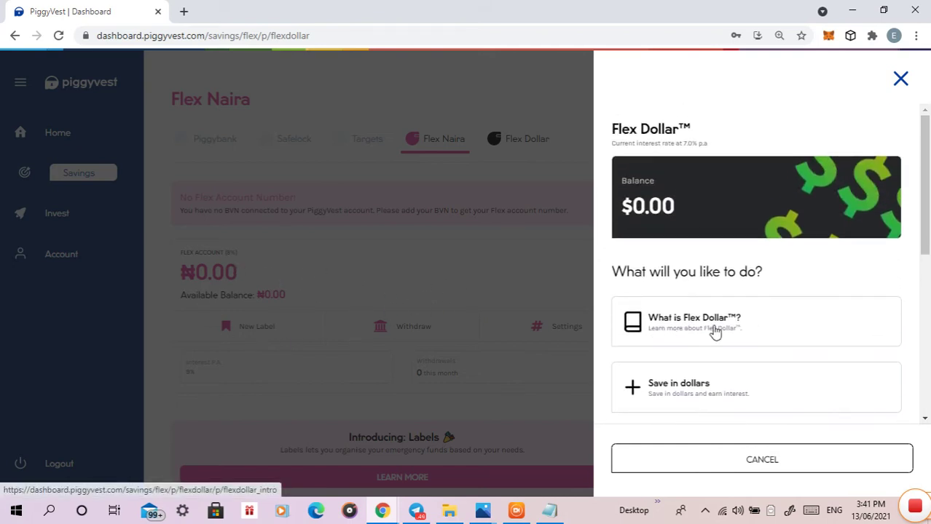
{"action": "left_click", "coordinate": [703, 328]}
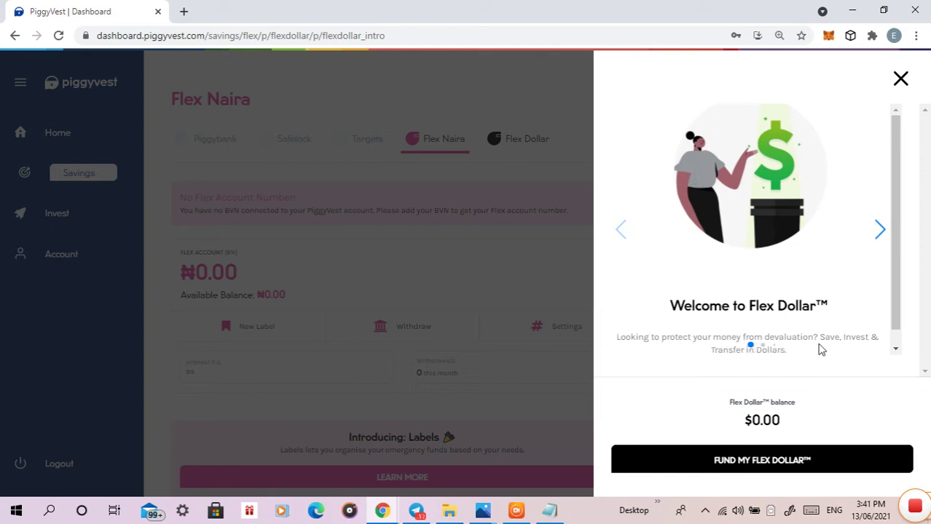
{"action": "scroll", "coordinate": [869, 342], "scroll_direction": "down", "scroll_amount": 1}
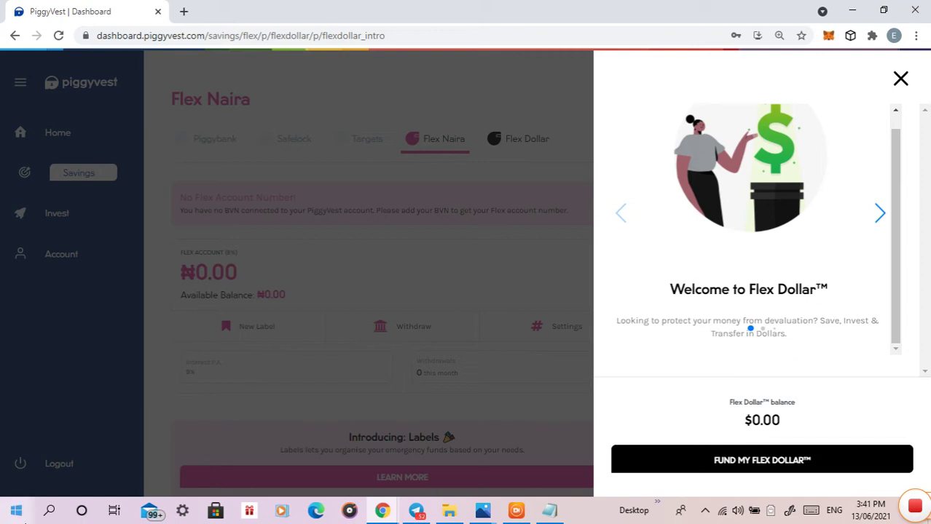
Step: Preview a $10 Flex Dollar purchase, check the available funding sources, and leave Flex Dollar without buying
{"action": "left_click", "coordinate": [748, 462]}
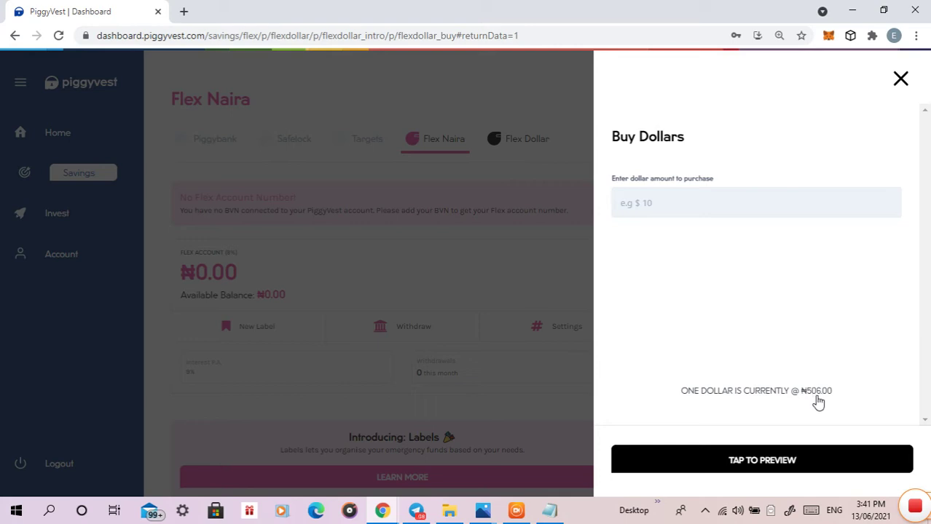
{"action": "left_click", "coordinate": [629, 203]}
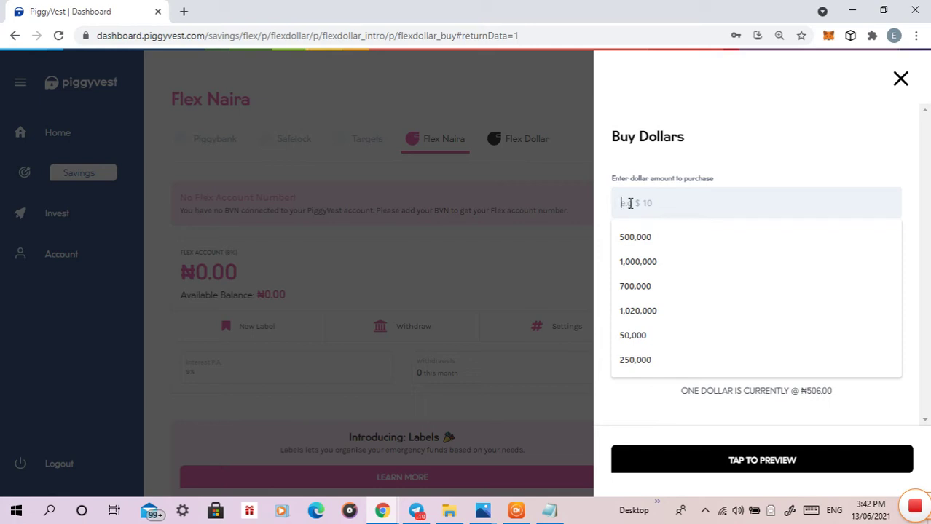
{"action": "type", "text": "10"}
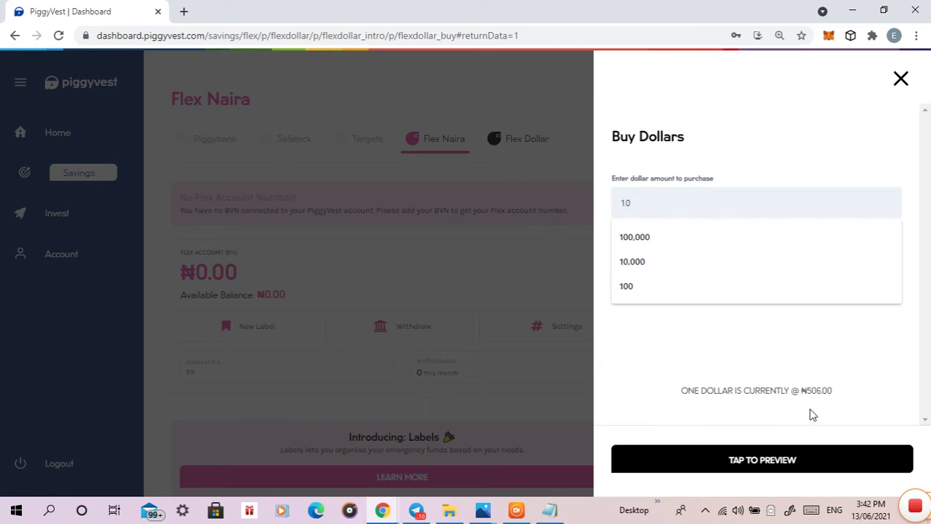
{"action": "left_click", "coordinate": [777, 465]}
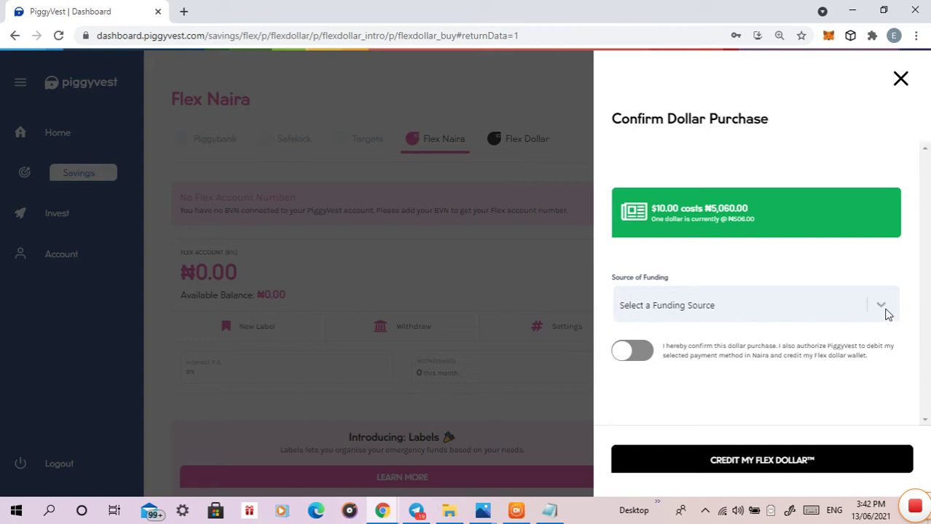
{"action": "left_click", "coordinate": [882, 312]}
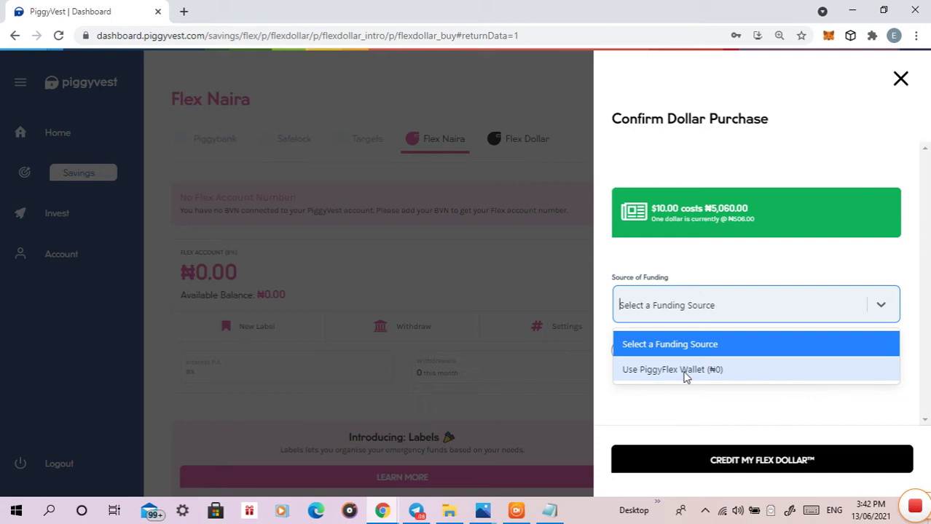
{"action": "left_click", "coordinate": [901, 80]}
{"action": "left_click", "coordinate": [901, 80]}
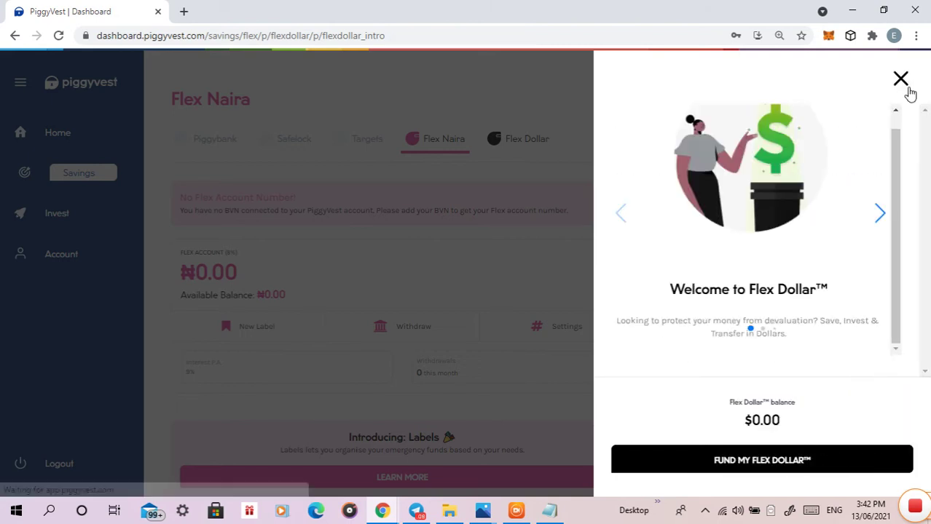
{"action": "left_click", "coordinate": [905, 87]}
{"action": "left_click", "coordinate": [900, 80]}
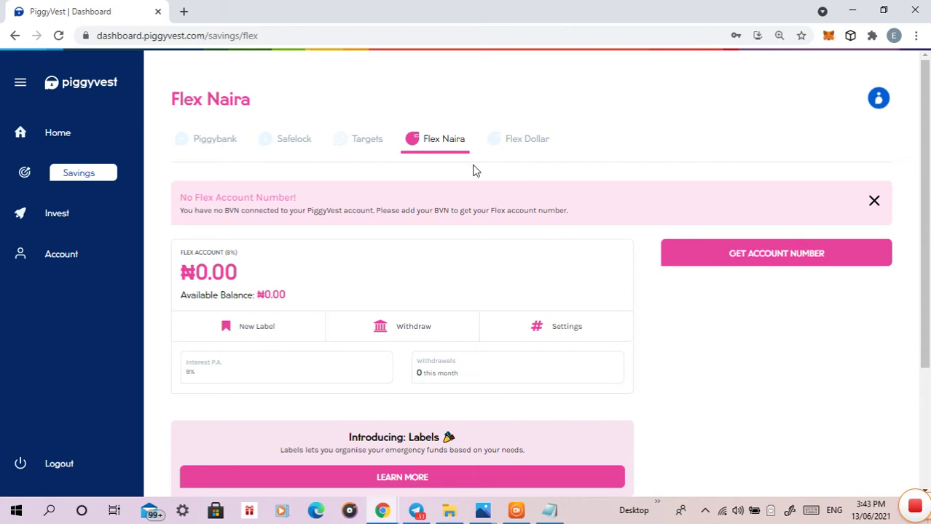
Step: Start a Quick Save from Piggybank with an amount of 5,000 and My Piggyflex as the destination
{"action": "left_click", "coordinate": [212, 145]}
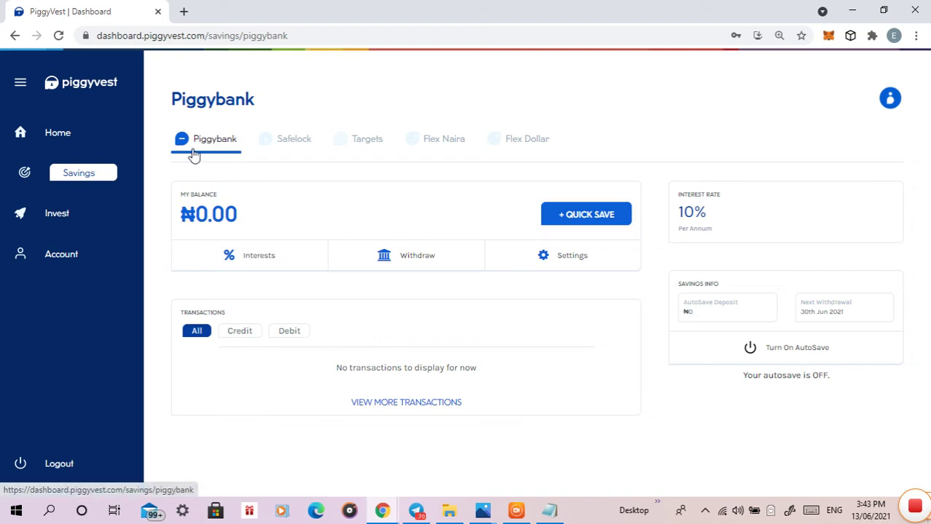
{"action": "left_click", "coordinate": [599, 215]}
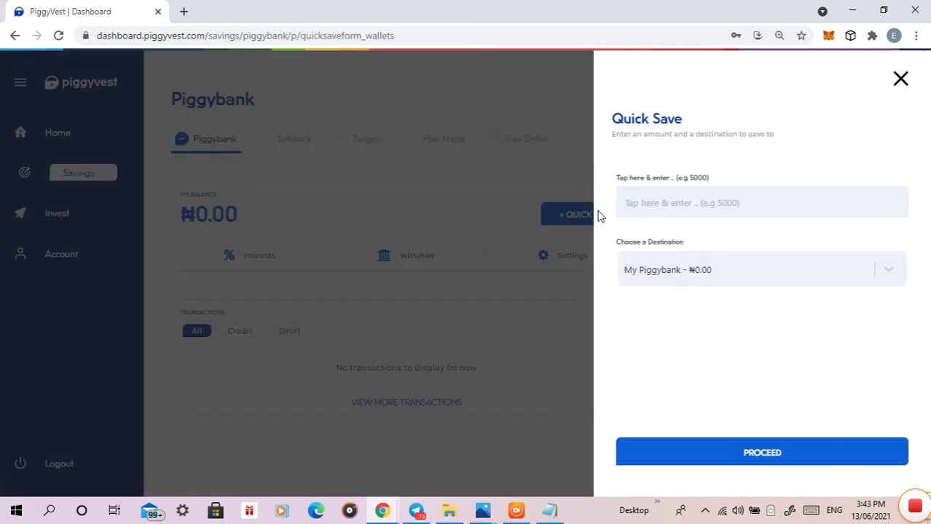
{"action": "left_click", "coordinate": [670, 206]}
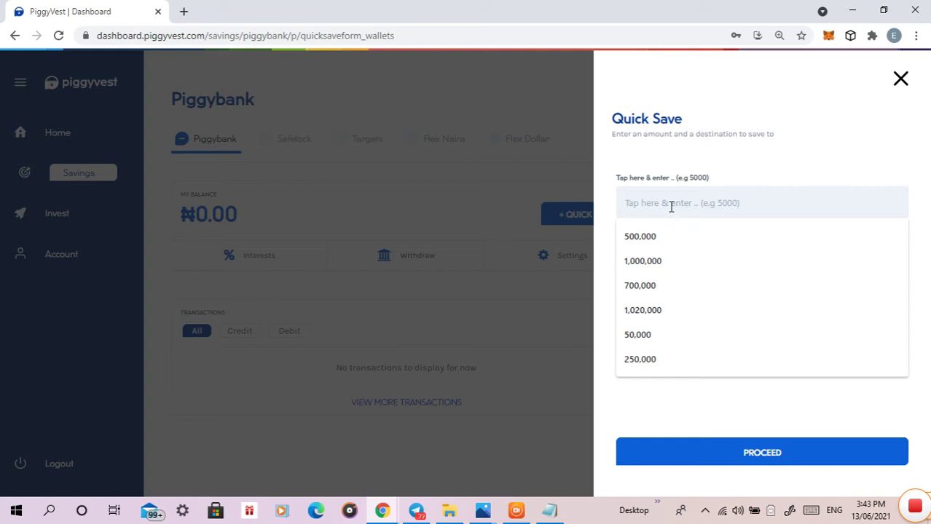
{"action": "type", "text": "50,000"}
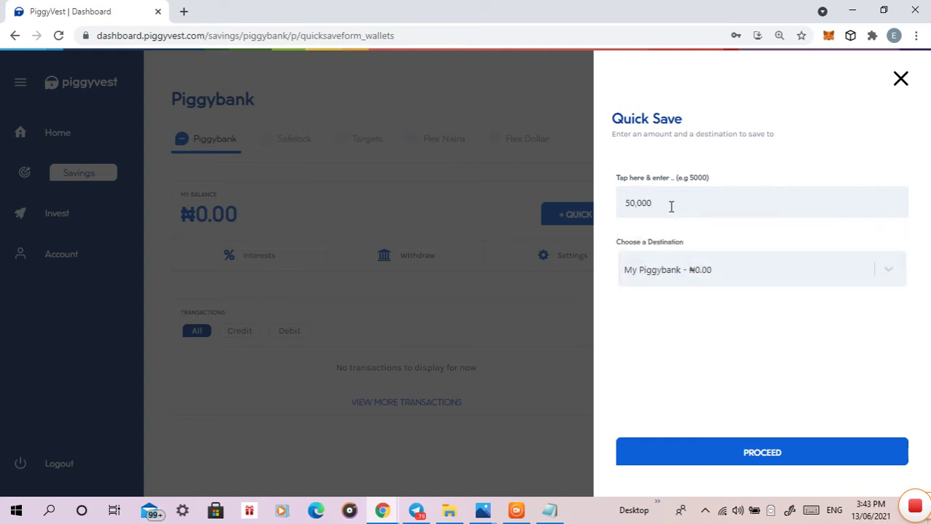
{"action": "key", "text": "BackSpace"}
{"action": "left_click", "coordinate": [889, 270]}
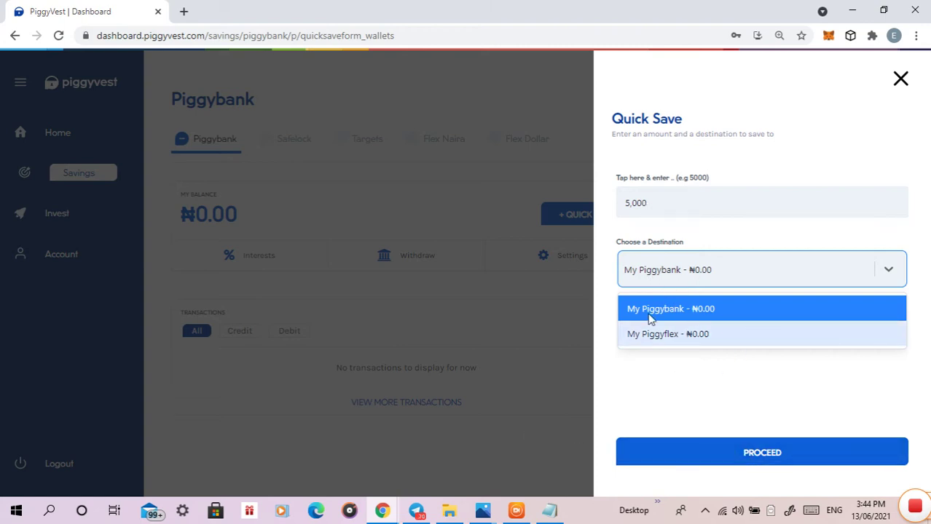
{"action": "left_click", "coordinate": [715, 338]}
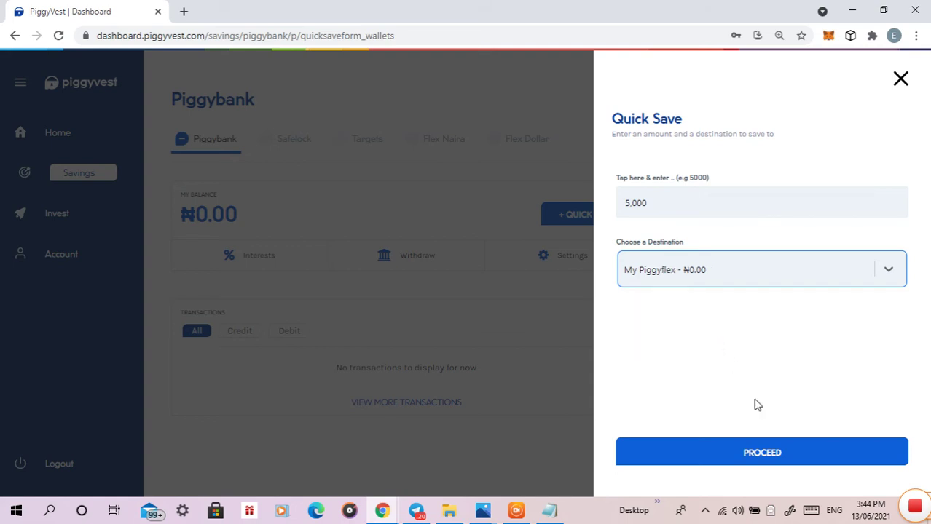
Step: Proceed with the Quick Save, choose to pay with a new card, and confirm to open the card payment form
{"action": "left_click", "coordinate": [761, 452]}
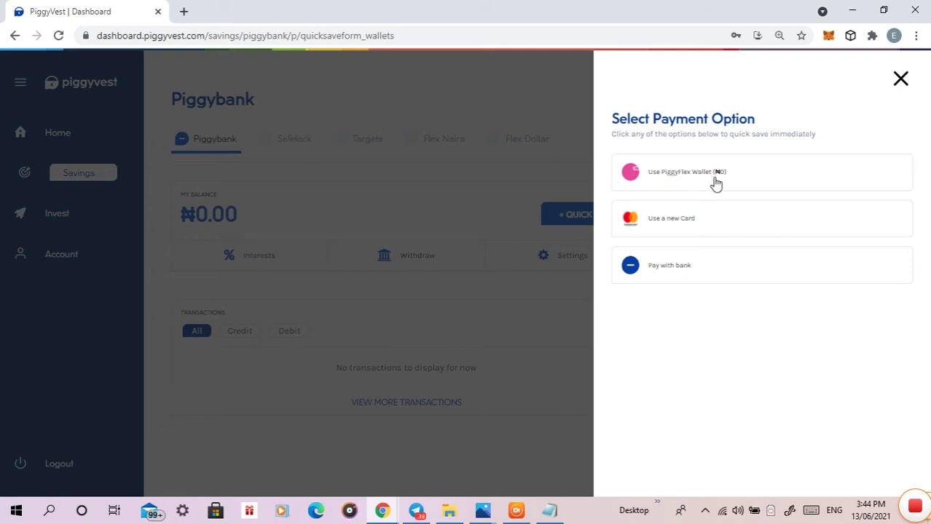
{"action": "left_click", "coordinate": [672, 220]}
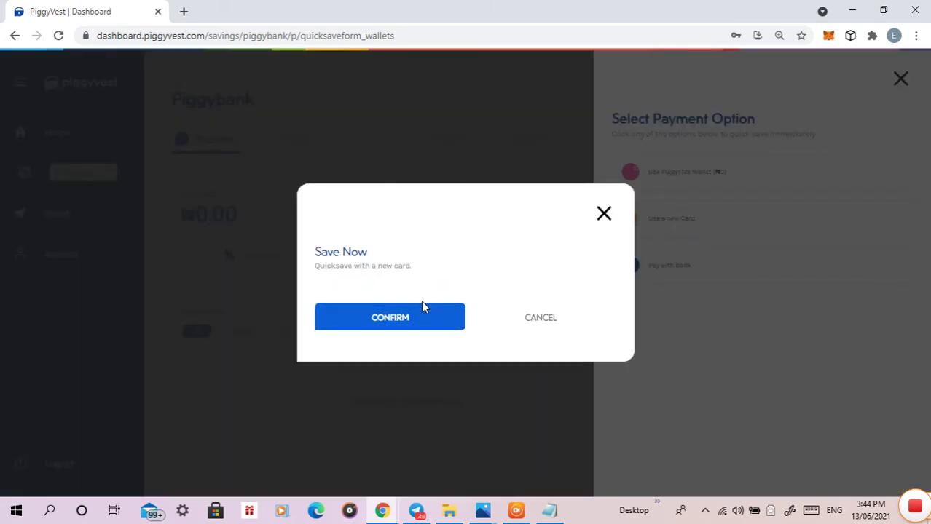
{"action": "left_click", "coordinate": [380, 325]}
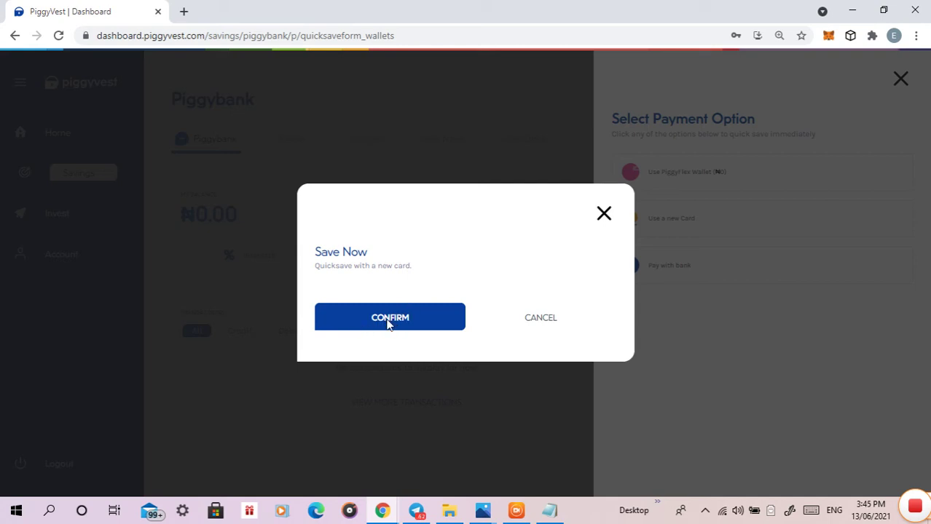
{"action": "left_click", "coordinate": [397, 319]}
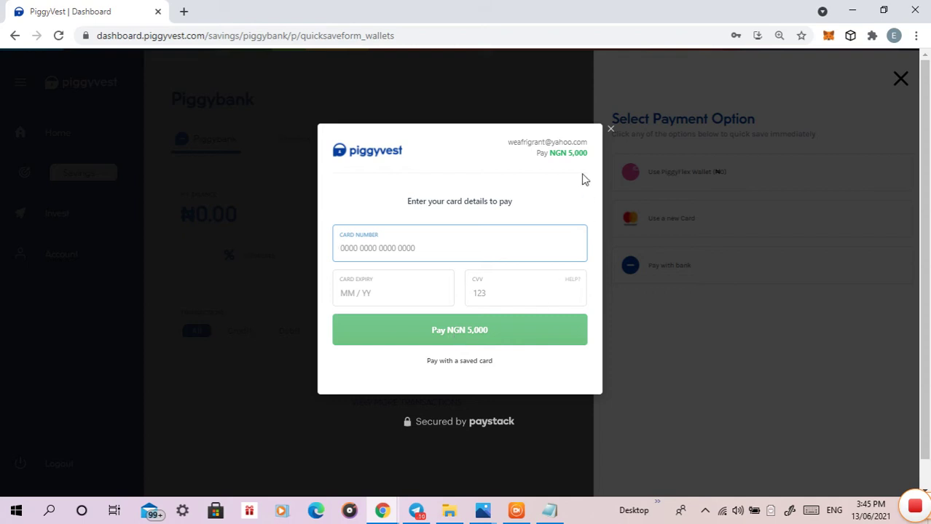
Step: Leave the card form, choose to pay the Quick Save with bank instead, and start authentication with Guaranty Trust Bank
{"action": "left_click", "coordinate": [610, 129]}
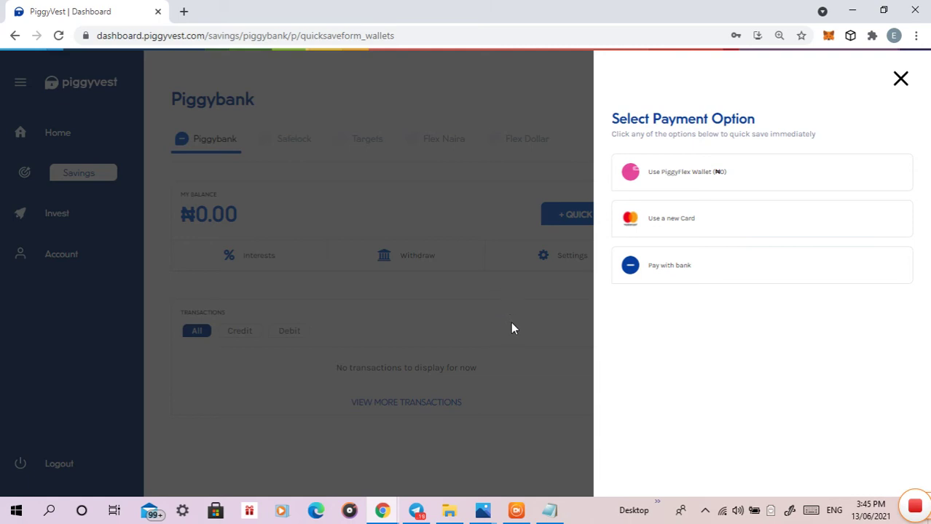
{"action": "left_click", "coordinate": [677, 269]}
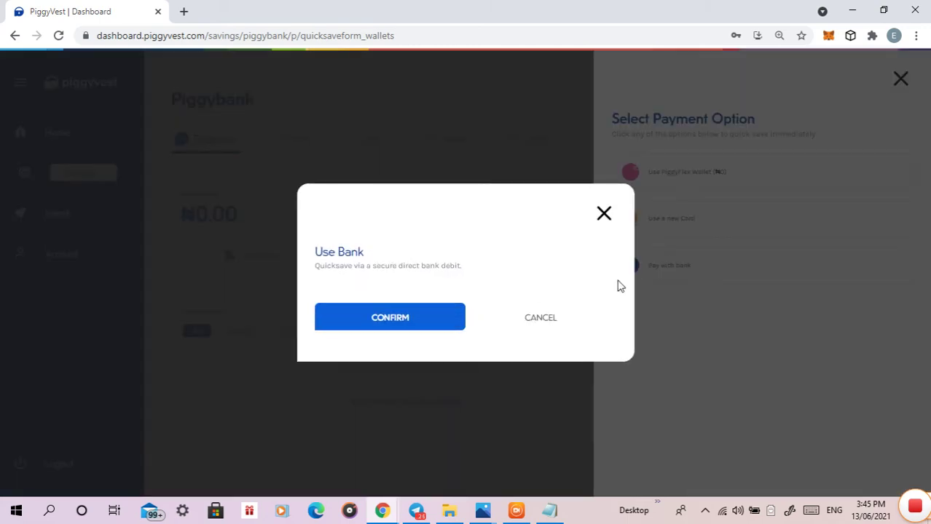
{"action": "left_click", "coordinate": [374, 326]}
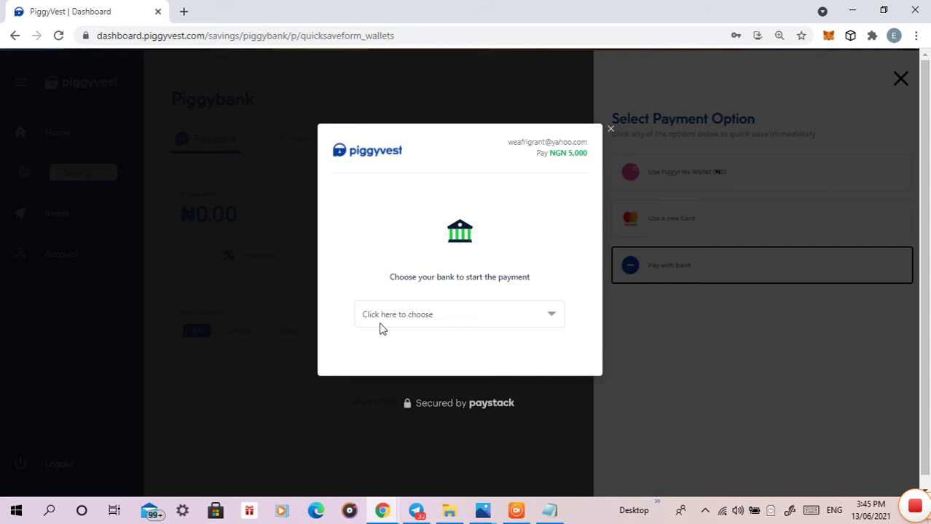
{"action": "left_click", "coordinate": [548, 314]}
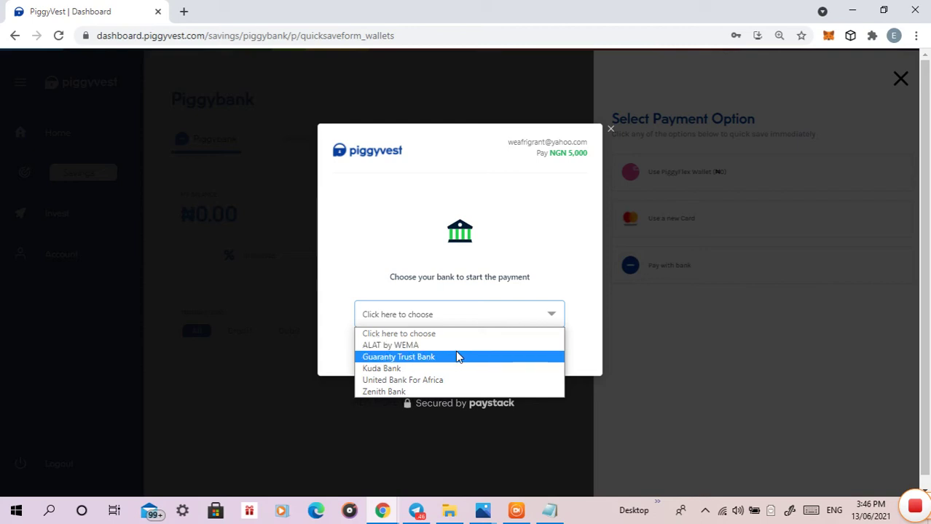
{"action": "left_click", "coordinate": [394, 360]}
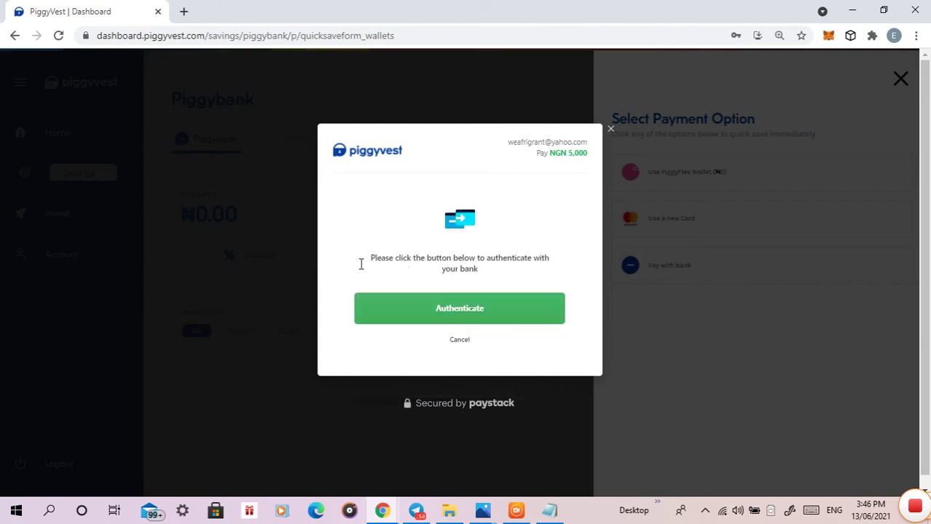
{"action": "left_click", "coordinate": [459, 314]}
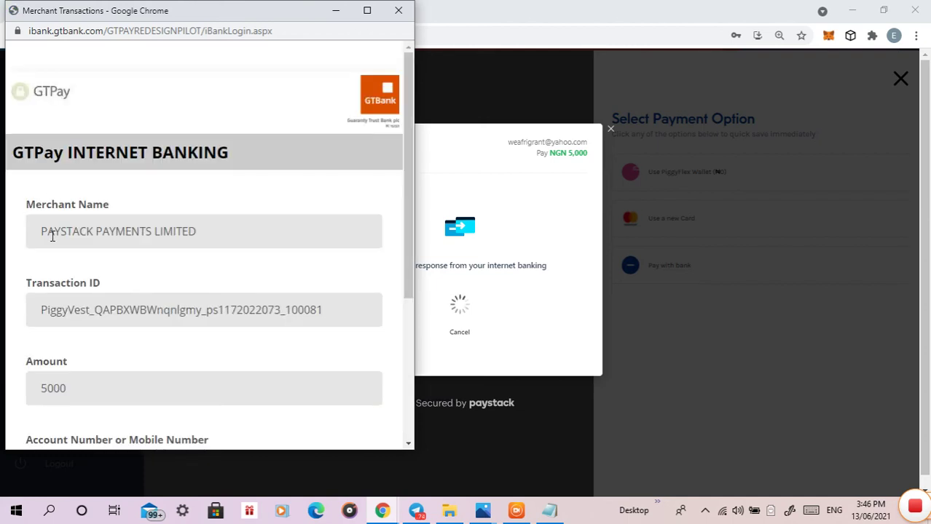
Step: Review the fields required by the GTPay internet banking form, and leave the payment and Quick Save without paying
{"action": "scroll", "coordinate": [52, 236], "scroll_direction": "down", "scroll_amount": 3}
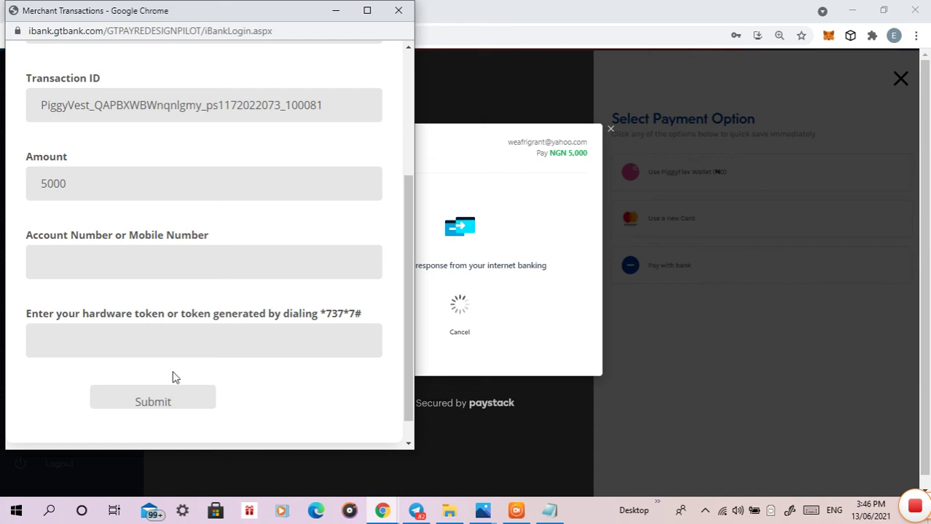
{"action": "scroll", "coordinate": [300, 338], "scroll_direction": "down", "scroll_amount": 1}
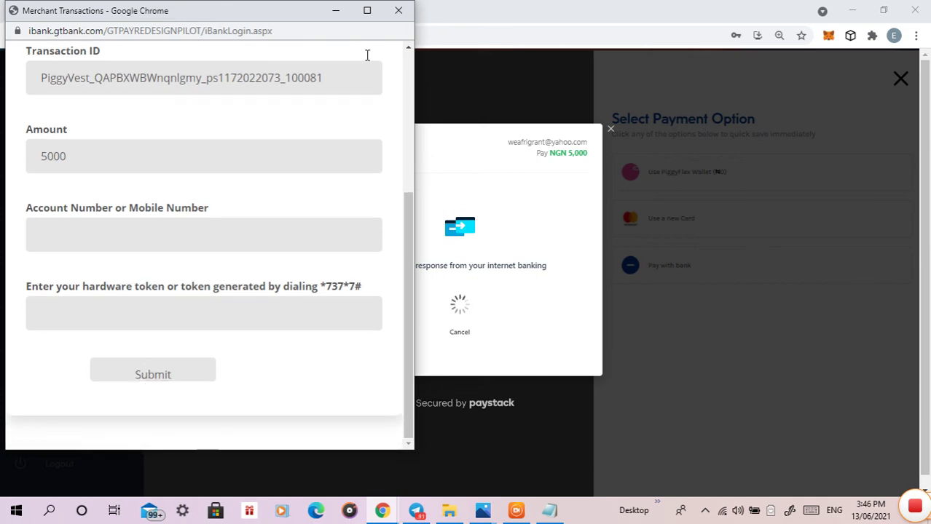
{"action": "left_click", "coordinate": [400, 11]}
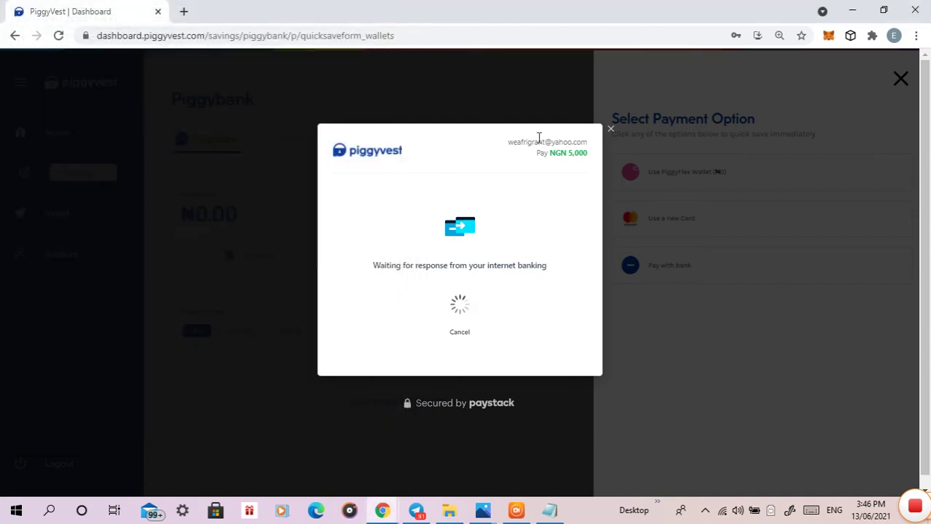
{"action": "left_click", "coordinate": [611, 132]}
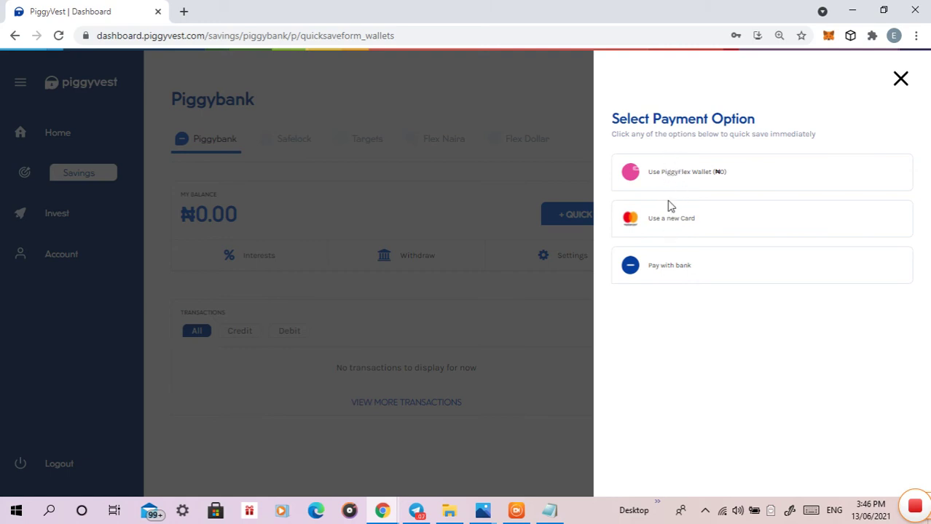
{"action": "left_click", "coordinate": [900, 80]}
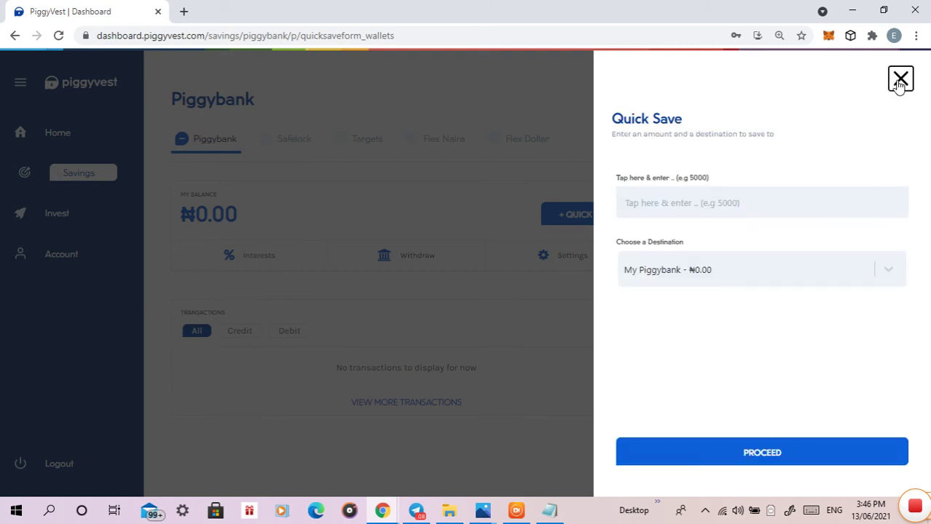
{"action": "left_click", "coordinate": [900, 80]}
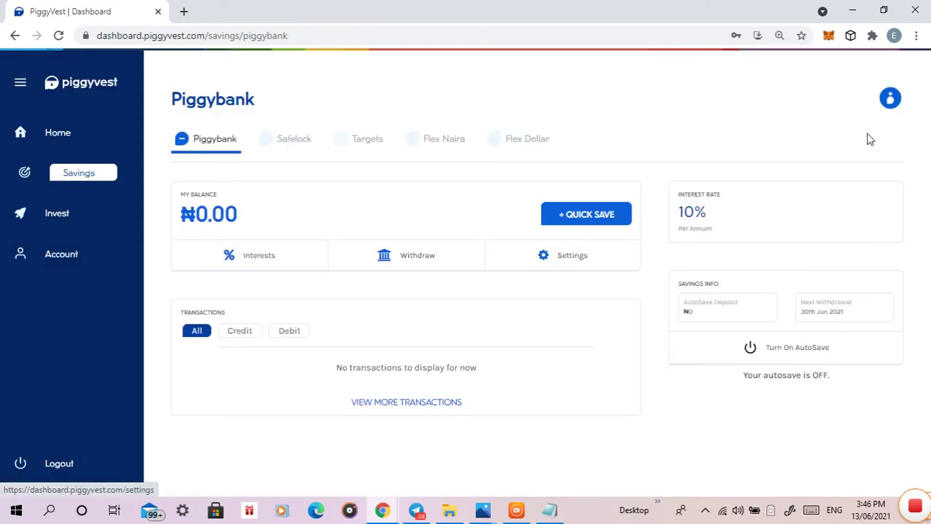
Step: Try to turn on AutoSave for the Piggybank wallet, save the status, and return to the Piggybank page
{"action": "left_click", "coordinate": [780, 355]}
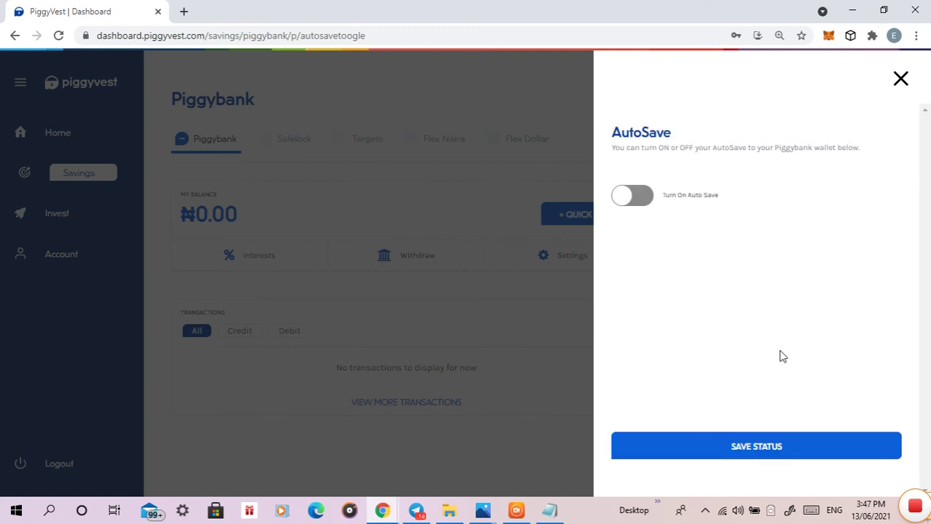
{"action": "left_click", "coordinate": [648, 206]}
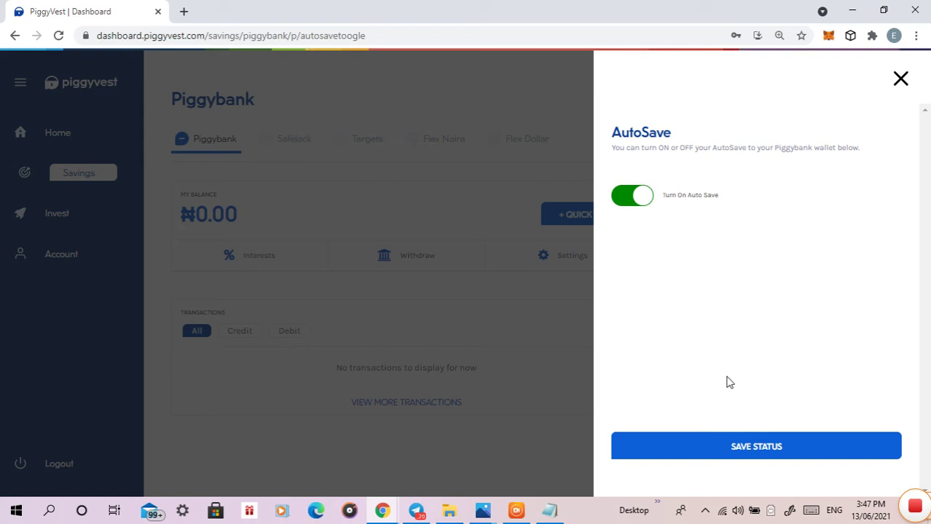
{"action": "left_click", "coordinate": [748, 445]}
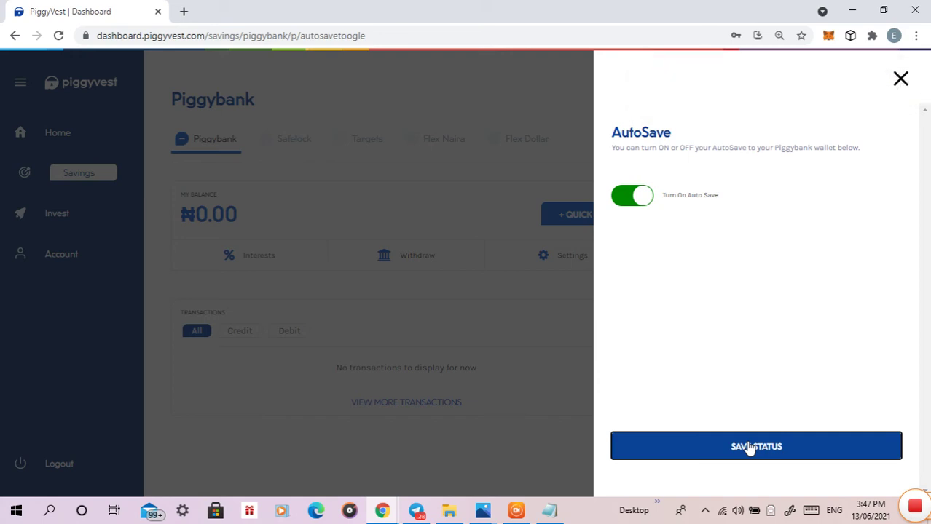
{"action": "left_click", "coordinate": [898, 77]}
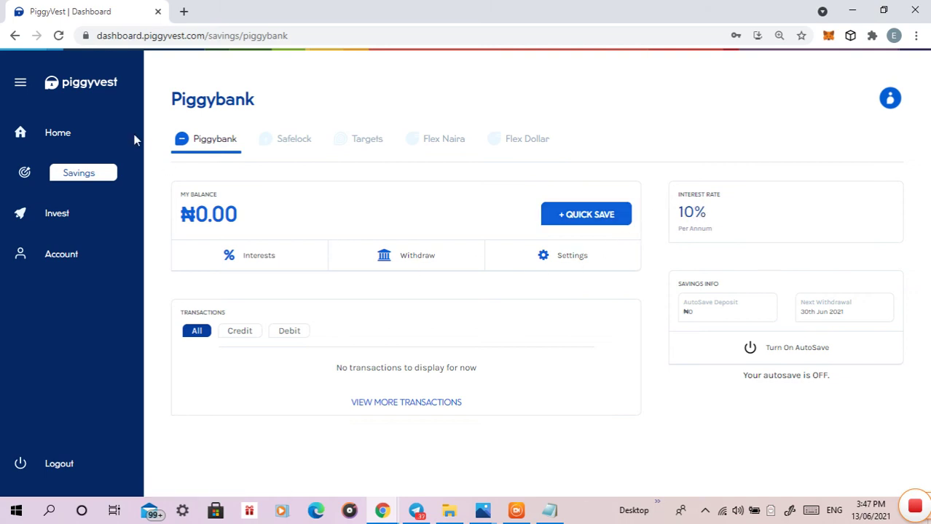
Step: Start a Safelock for 61 - 90 days with an amount of 1,000,000 and the title FAMILY
{"action": "left_click", "coordinate": [284, 147]}
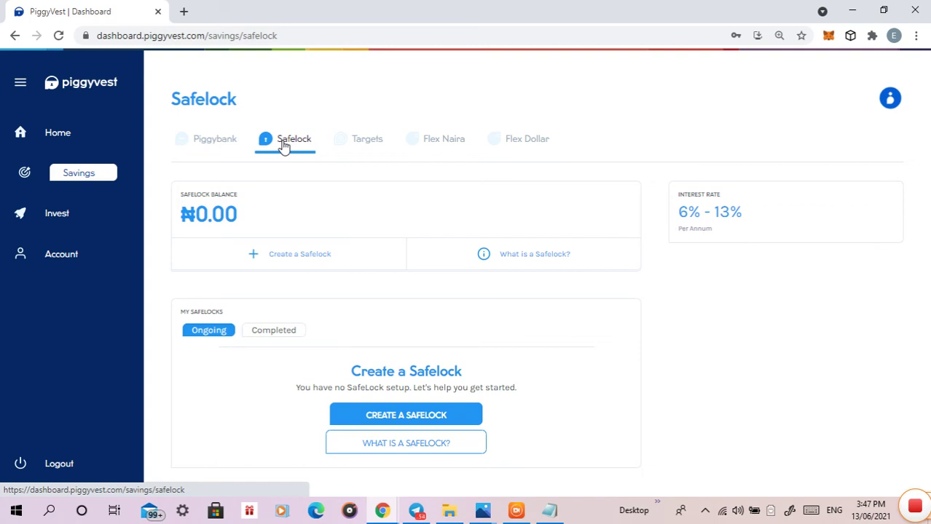
{"action": "left_click", "coordinate": [294, 261]}
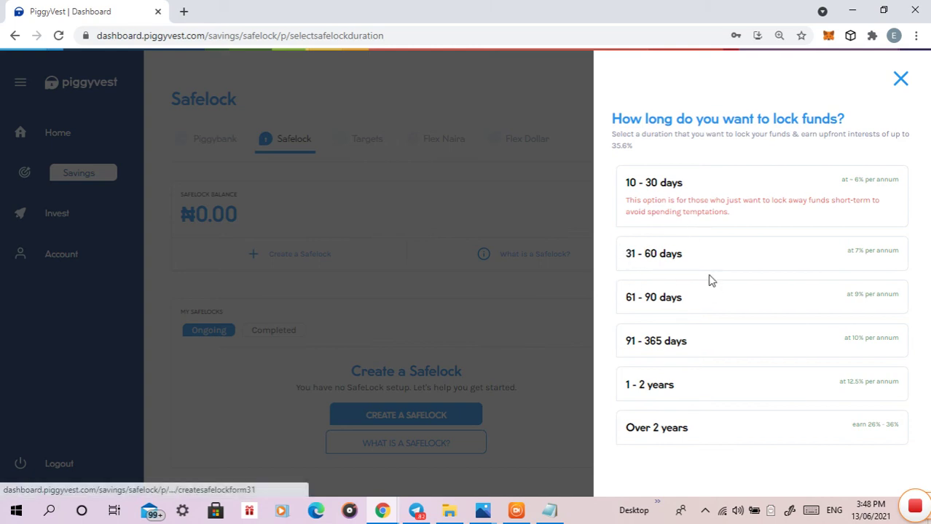
{"action": "left_click", "coordinate": [657, 304]}
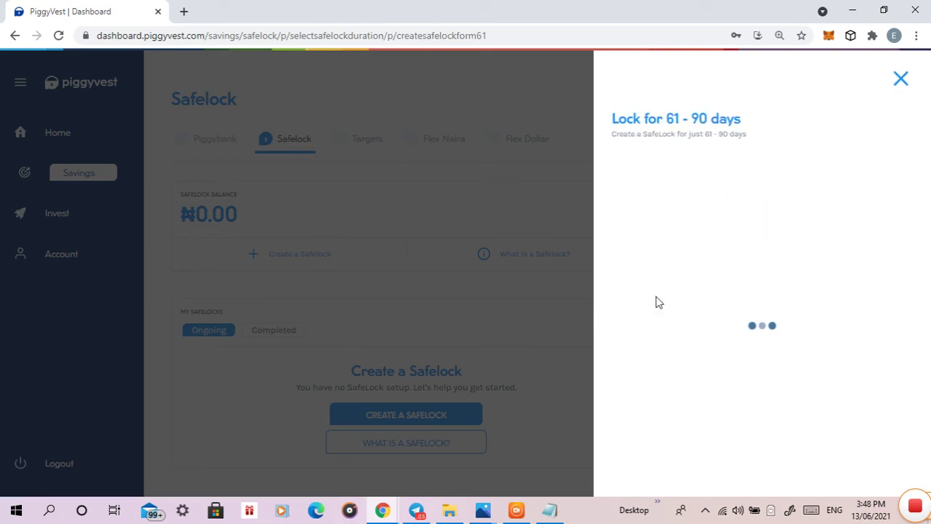
{"action": "left_click", "coordinate": [628, 204]}
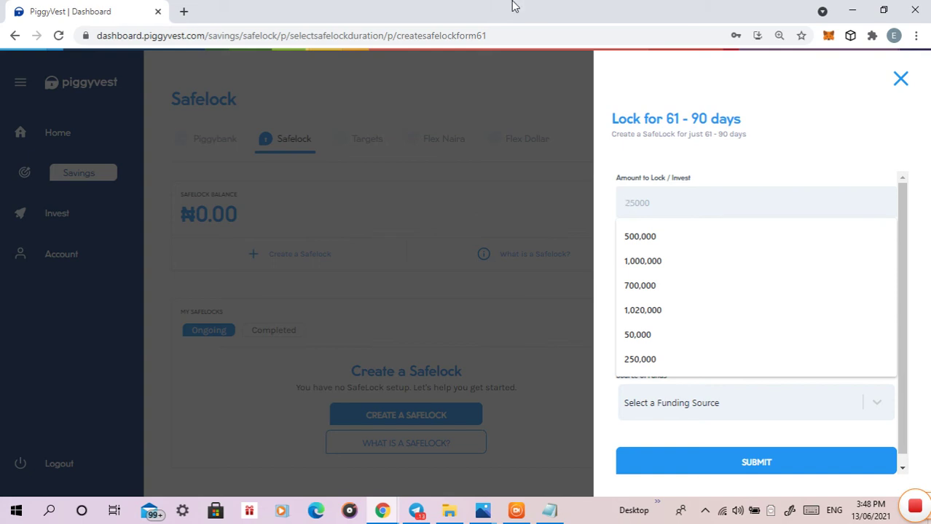
{"action": "left_click", "coordinate": [621, 268]}
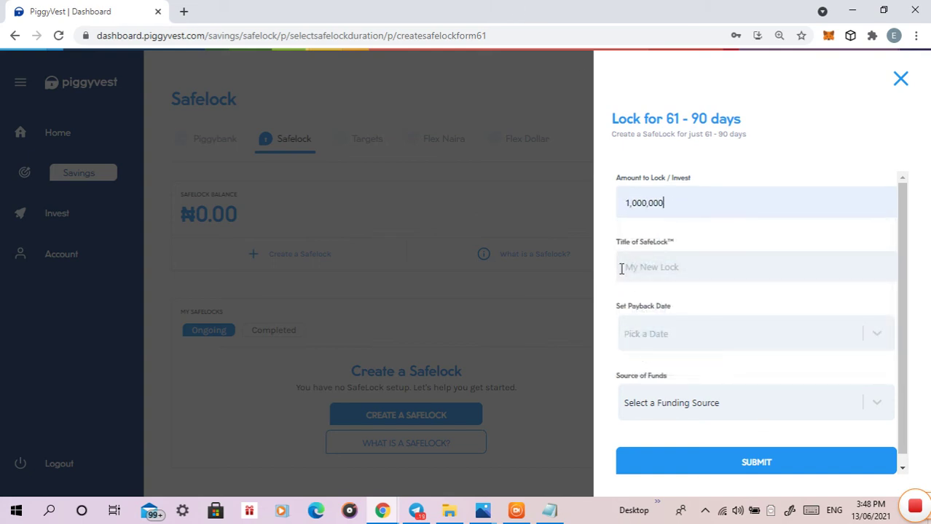
{"action": "left_click", "coordinate": [644, 271]}
{"action": "left_click", "coordinate": [646, 300]}
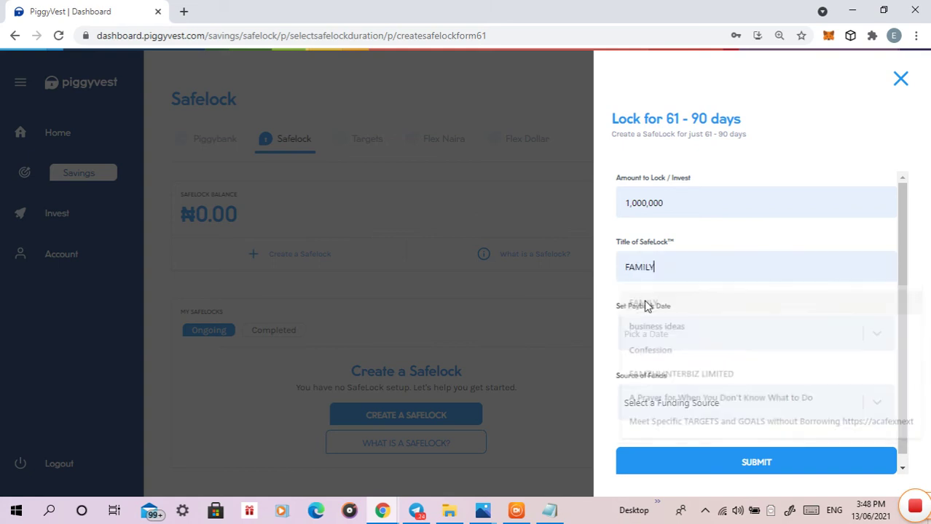
Step: Set the Safelock's payback date to 11/Sep/2021 (90 days) and its source of funds to the PiggyFlex Wallet
{"action": "left_click", "coordinate": [652, 334]}
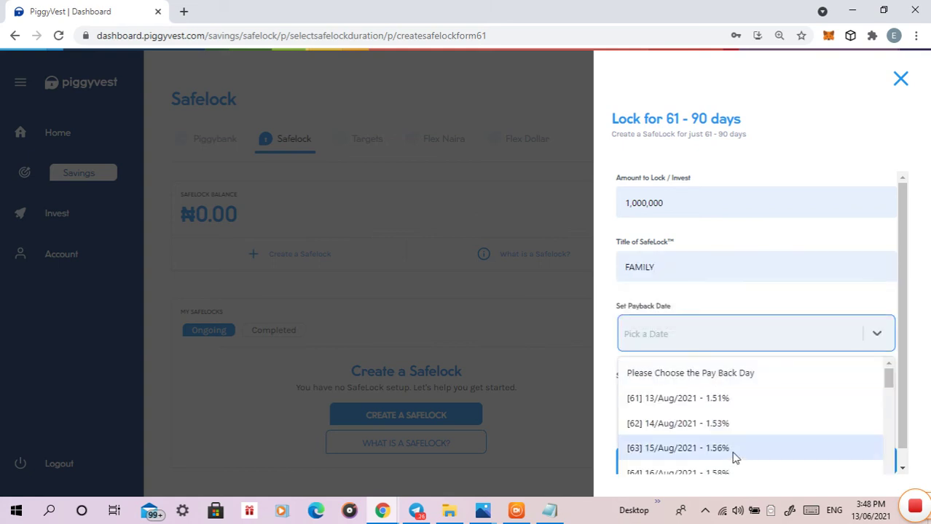
{"action": "scroll", "coordinate": [728, 437], "scroll_direction": "down", "scroll_amount": 4}
{"action": "scroll", "coordinate": [720, 412], "scroll_direction": "down", "scroll_amount": 5}
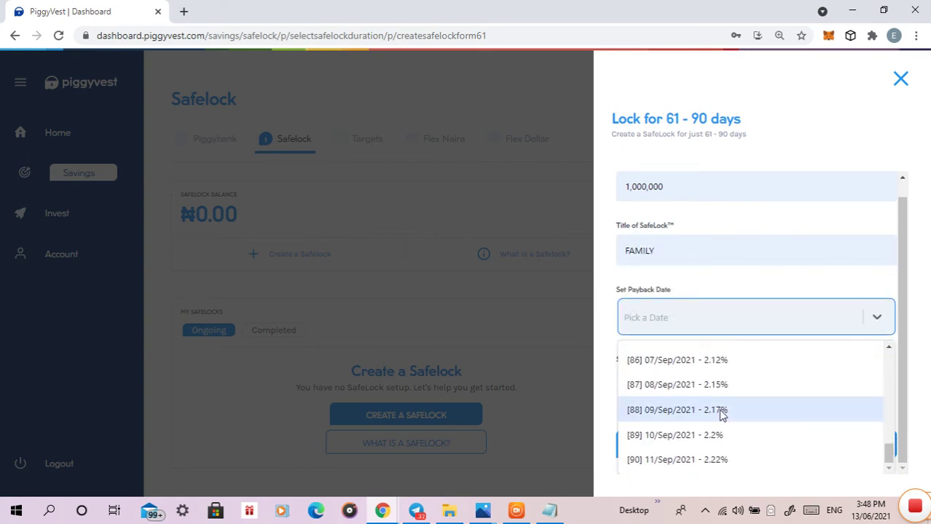
{"action": "left_click", "coordinate": [662, 466]}
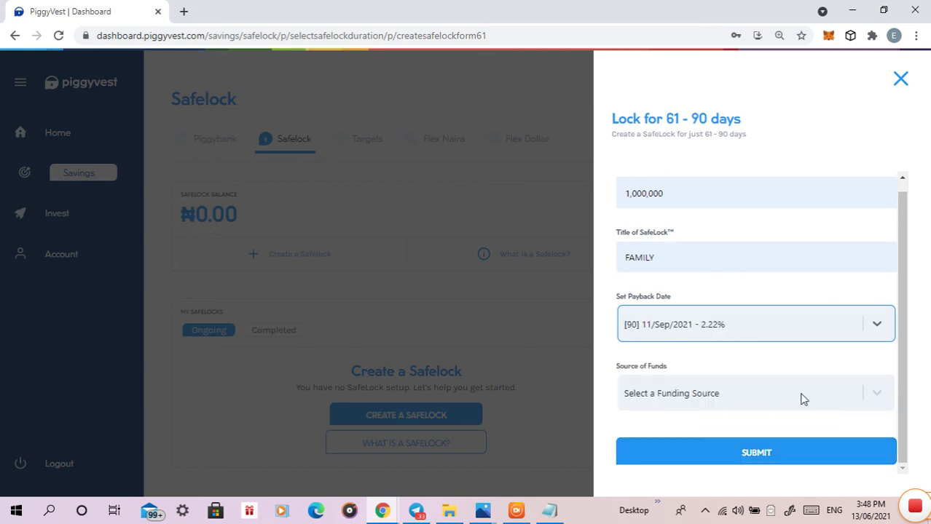
{"action": "left_click", "coordinate": [669, 399]}
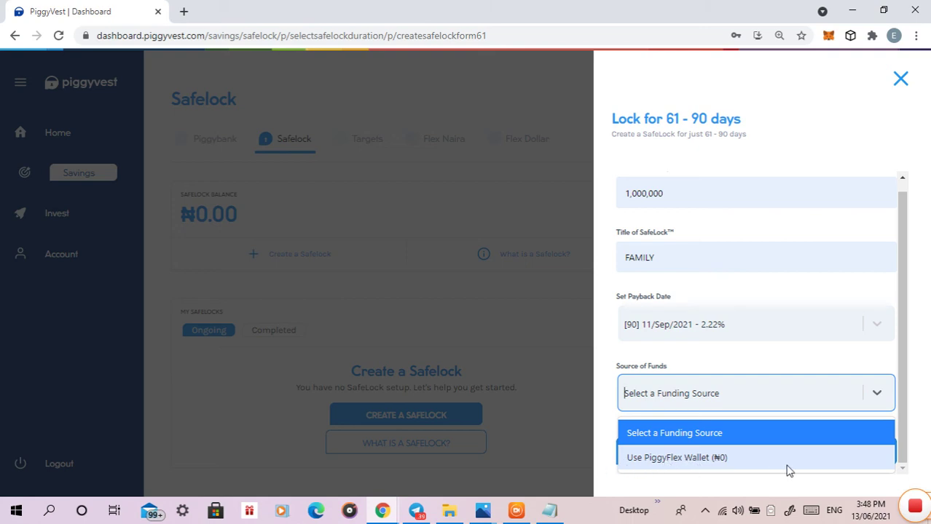
{"action": "left_click", "coordinate": [665, 458]}
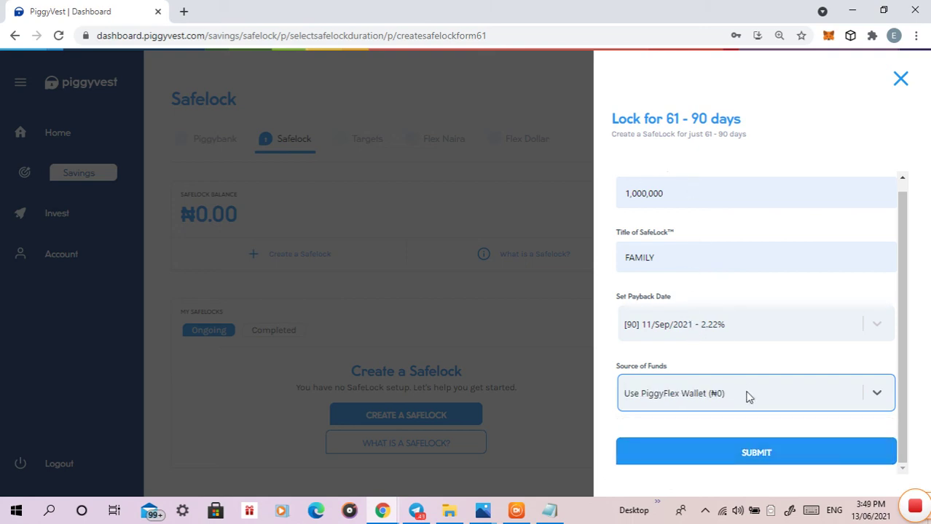
Step: Submit the Safelock form to review its preview details, and leave without creating the lock
{"action": "left_click", "coordinate": [733, 458]}
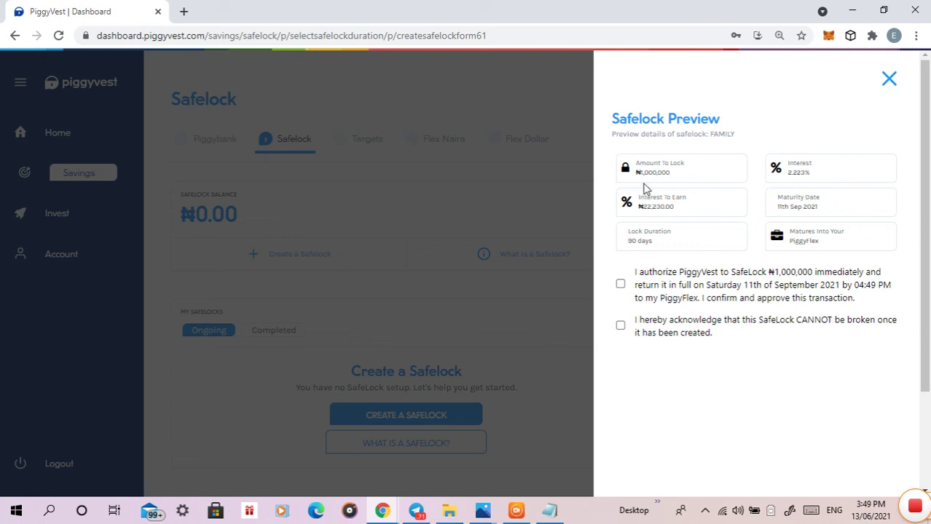
{"action": "left_click", "coordinate": [889, 78]}
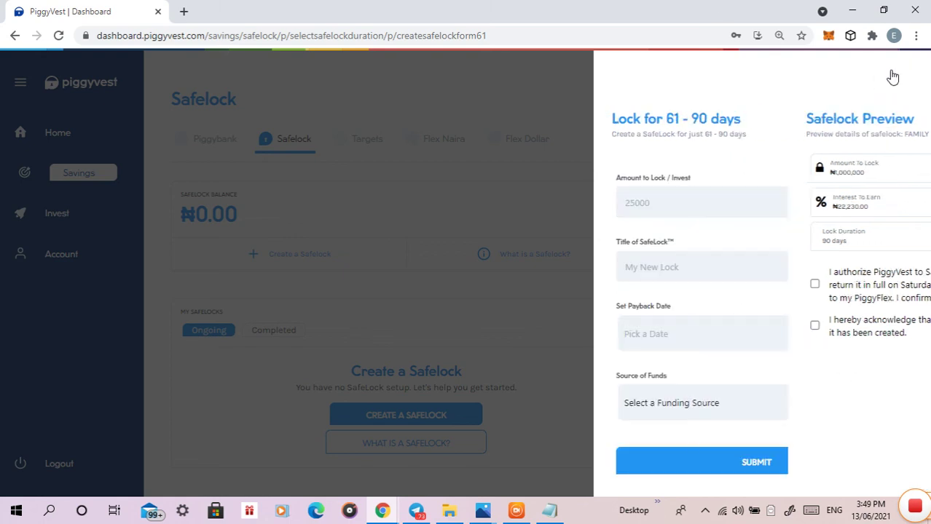
{"action": "left_click", "coordinate": [896, 78]}
{"action": "left_click", "coordinate": [897, 79]}
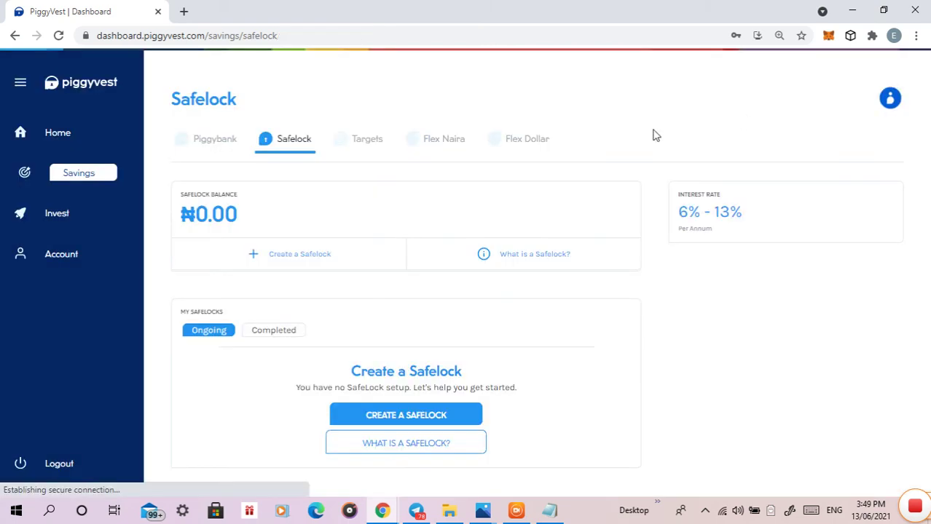
Step: Look over the Flex Naira and Safelock pages, and examine the options for creating a target on the Target Savings page
{"action": "left_click", "coordinate": [440, 142]}
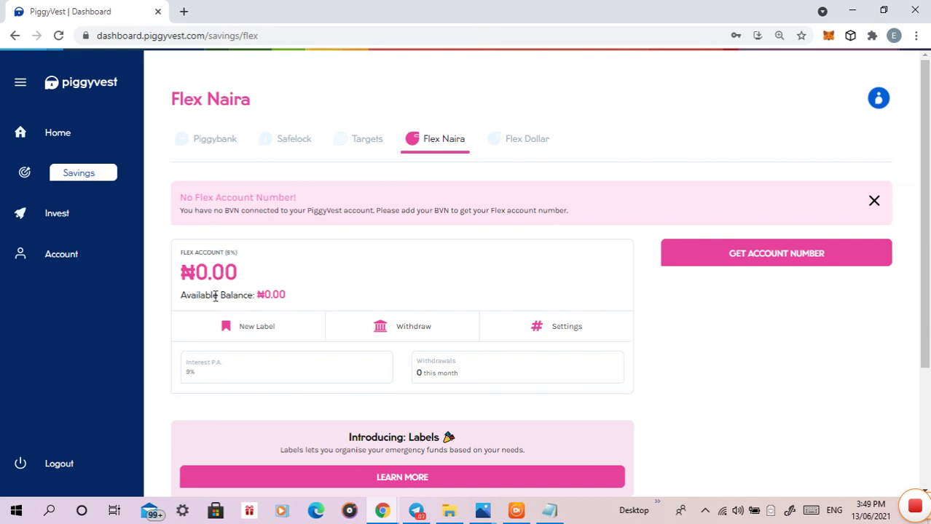
{"action": "left_click", "coordinate": [282, 148]}
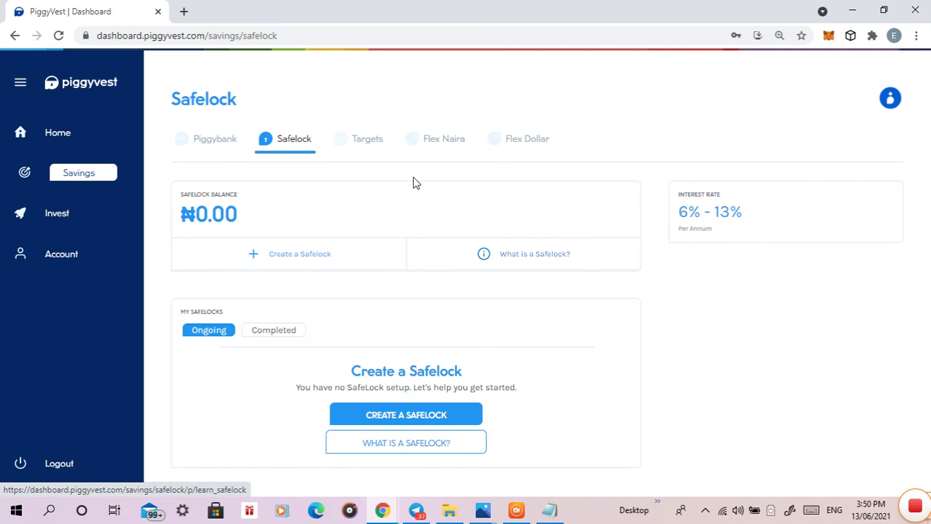
{"action": "left_click", "coordinate": [358, 146]}
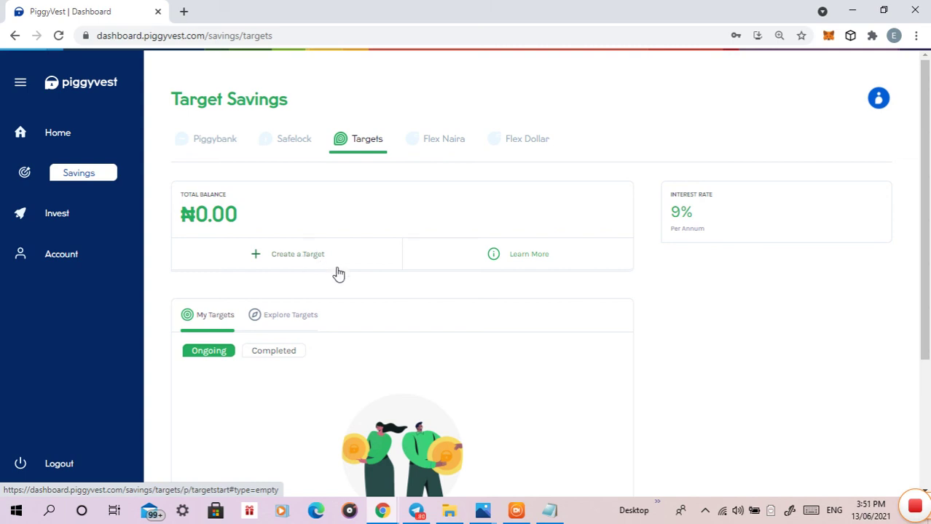
{"action": "scroll", "coordinate": [460, 304], "scroll_direction": "down", "scroll_amount": 3}
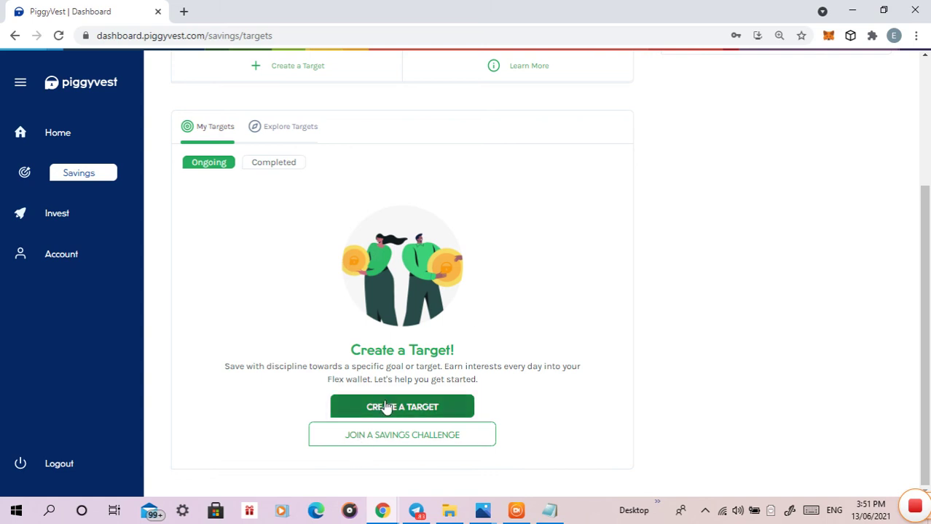
{"action": "scroll", "coordinate": [370, 302], "scroll_direction": "up", "scroll_amount": 3}
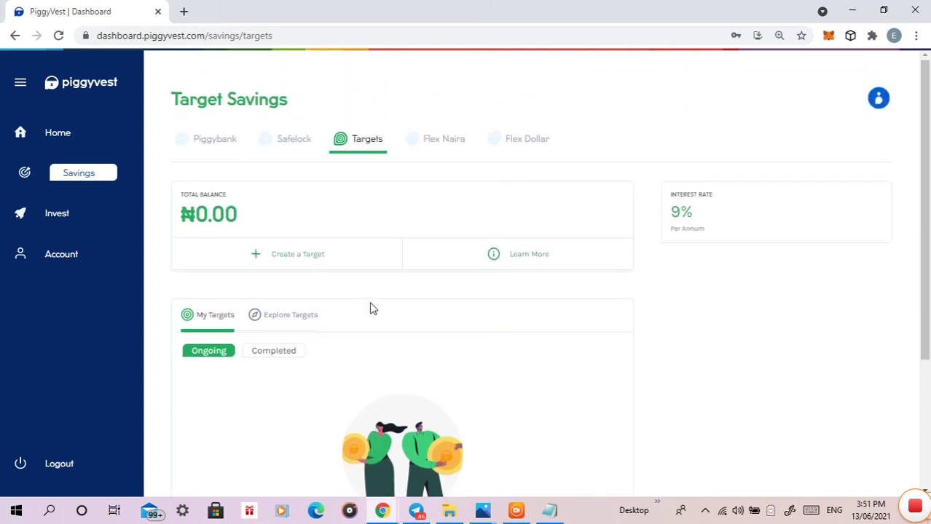
Step: Explore the public savings challenges open to join on the Target Savings page, examining the available target categories and the listed challenges
{"action": "scroll", "coordinate": [369, 301], "scroll_direction": "down", "scroll_amount": 3}
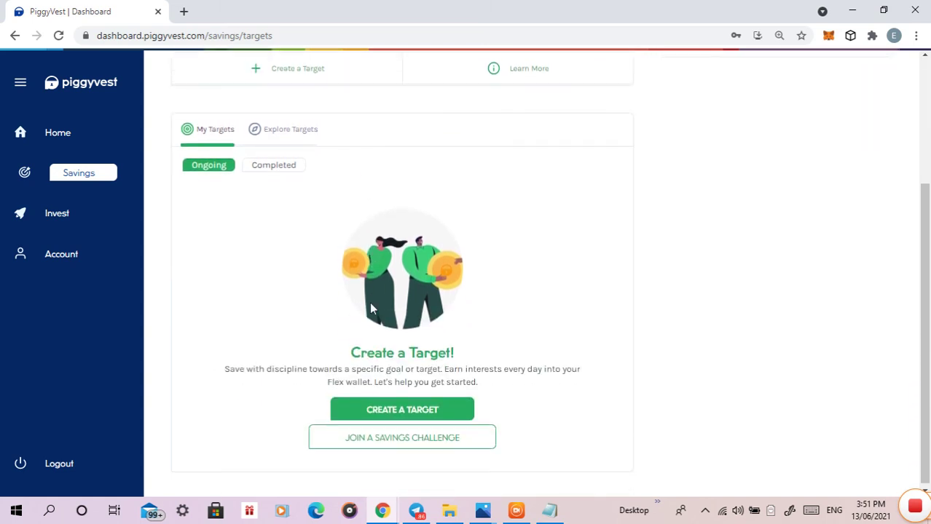
{"action": "left_click", "coordinate": [391, 443]}
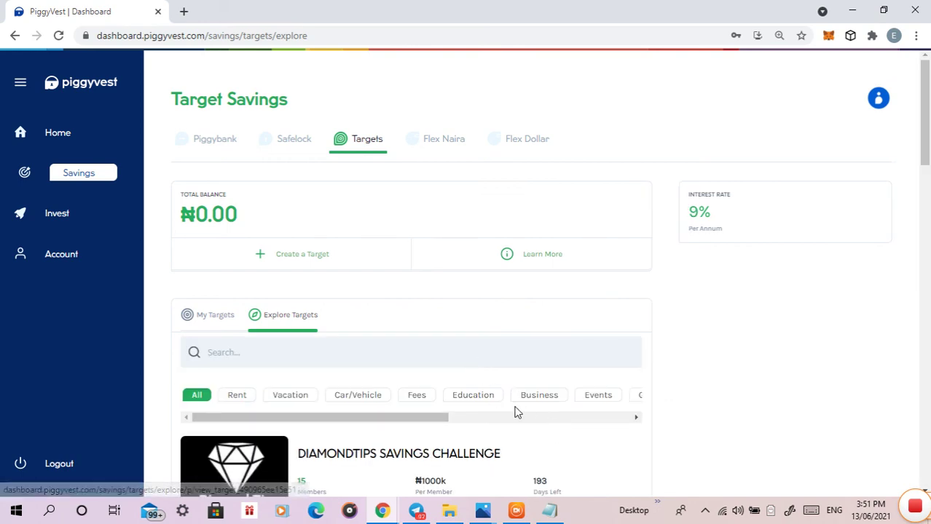
{"action": "scroll", "coordinate": [513, 411], "scroll_direction": "down", "scroll_amount": 3}
{"action": "scroll", "coordinate": [419, 277], "scroll_direction": "down", "scroll_amount": 1}
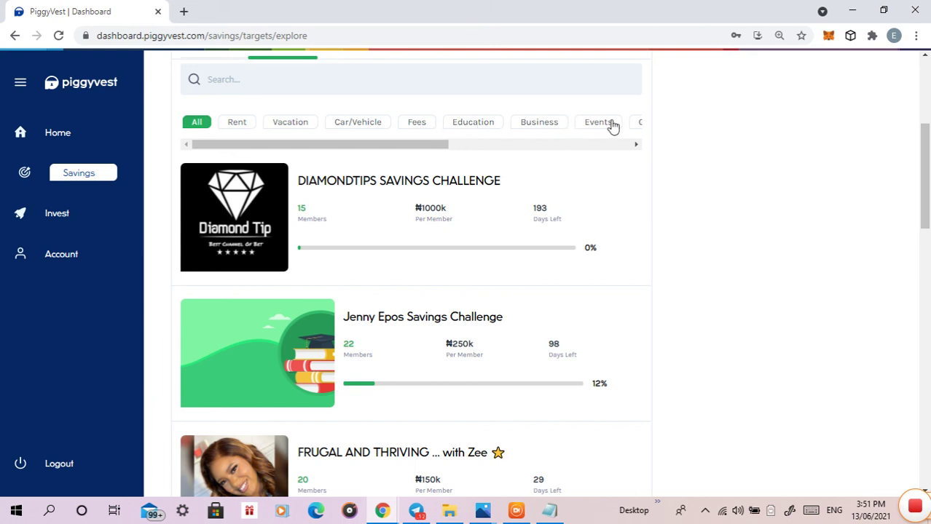
{"action": "left_click", "coordinate": [455, 147]}
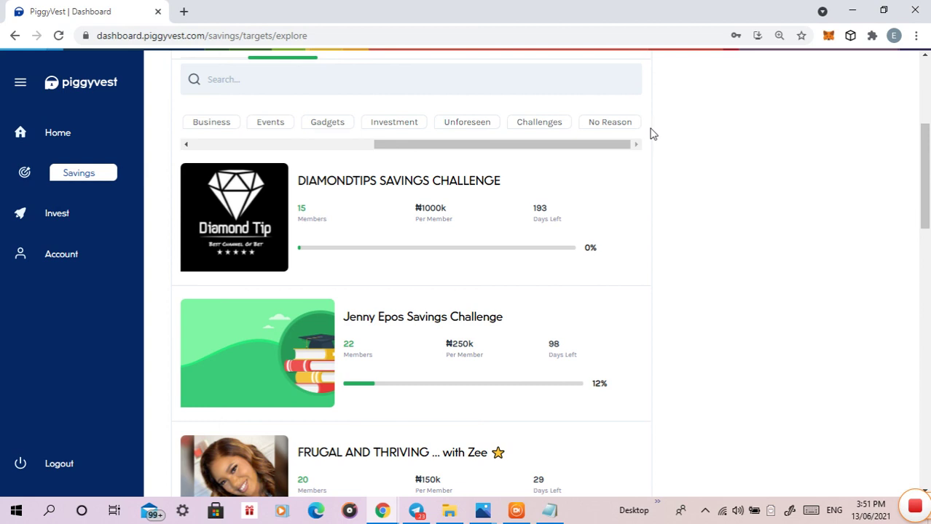
{"action": "left_click_drag", "start_coordinate": [463, 146], "coordinate": [282, 170]}
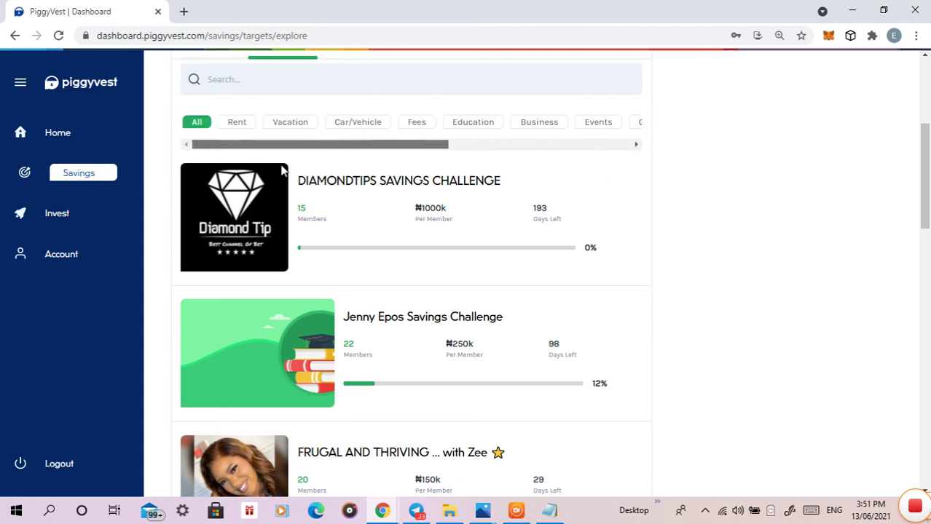
{"action": "scroll", "coordinate": [445, 248], "scroll_direction": "down", "scroll_amount": 2}
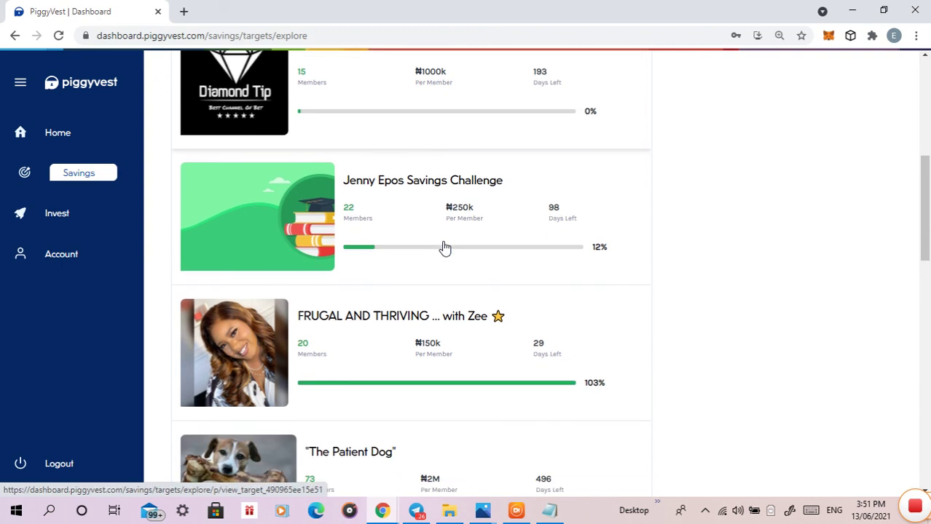
{"action": "scroll", "coordinate": [445, 244], "scroll_direction": "up", "scroll_amount": 2}
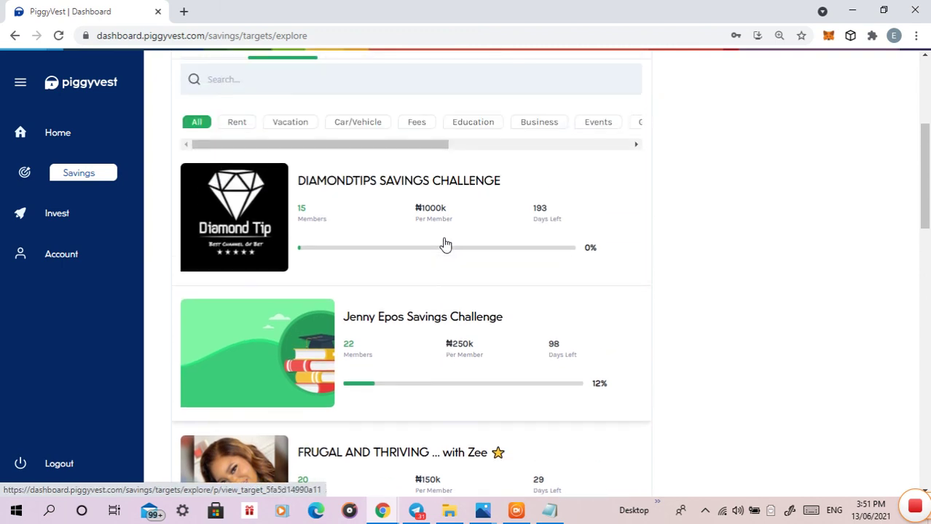
{"action": "scroll", "coordinate": [445, 245], "scroll_direction": "up", "scroll_amount": 4}
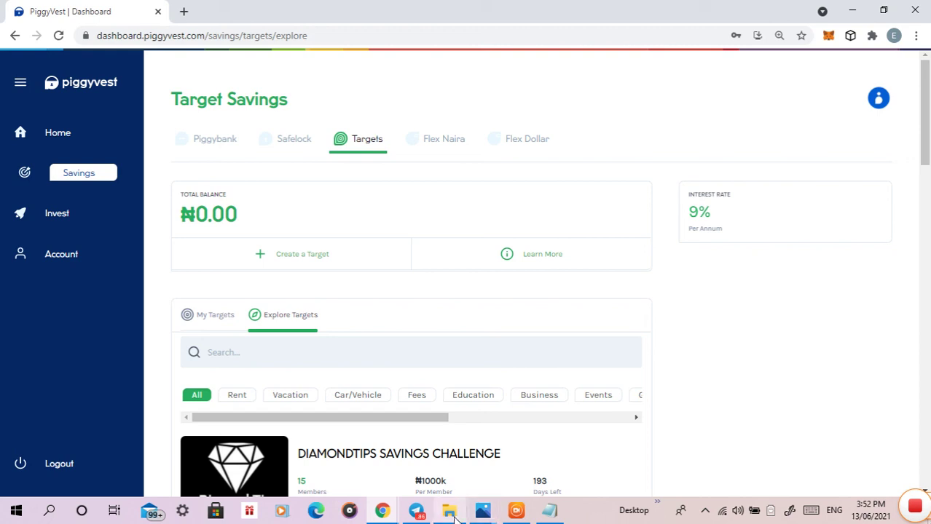
{"action": "mouse_move", "coordinate": [533, 521]}
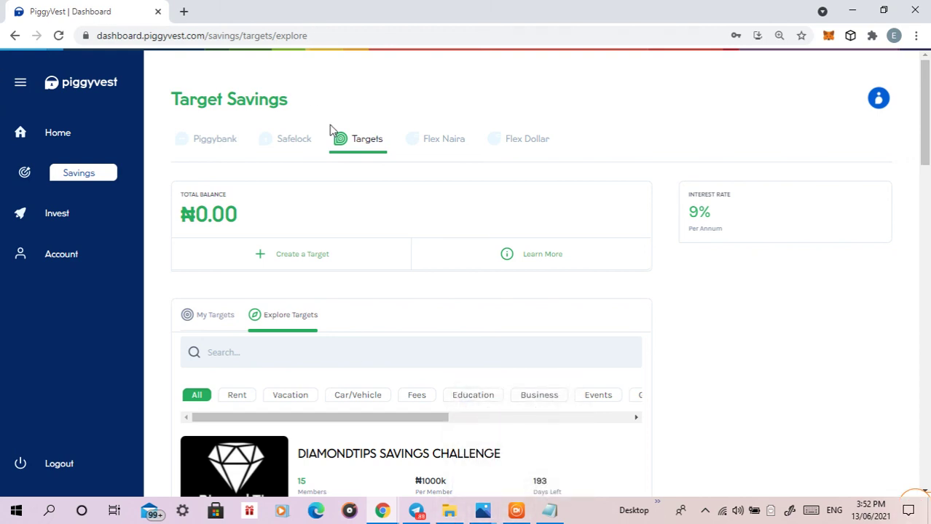